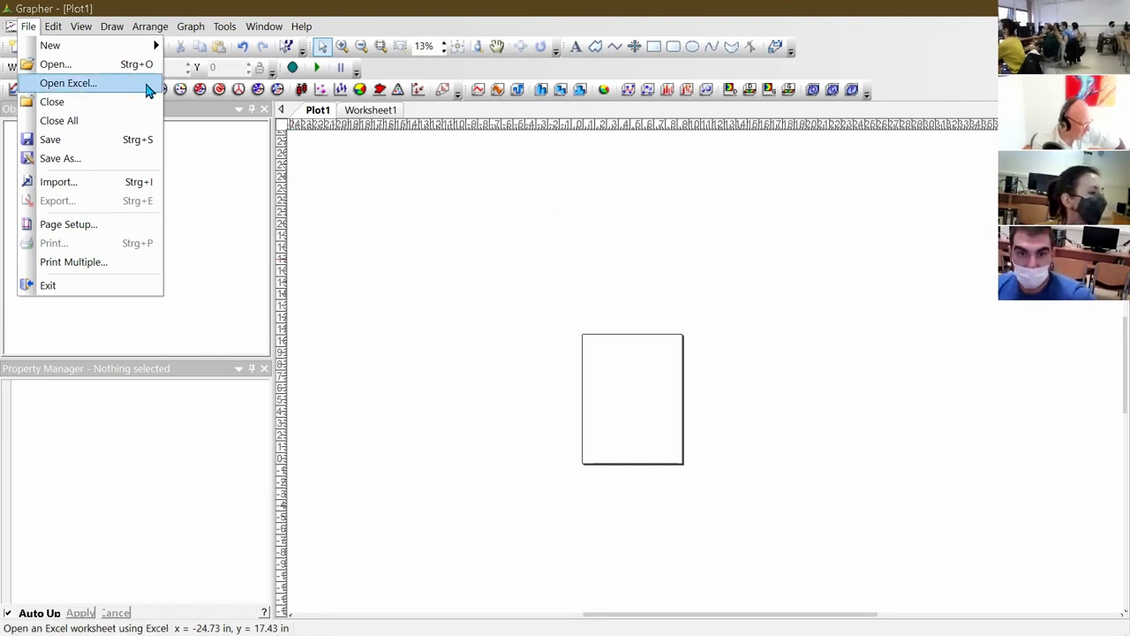
Start opening a data file and browse to the EXtremeClimTwin folder under CRA\Projects on the Projects (F:) drive
left_click(100, 67)
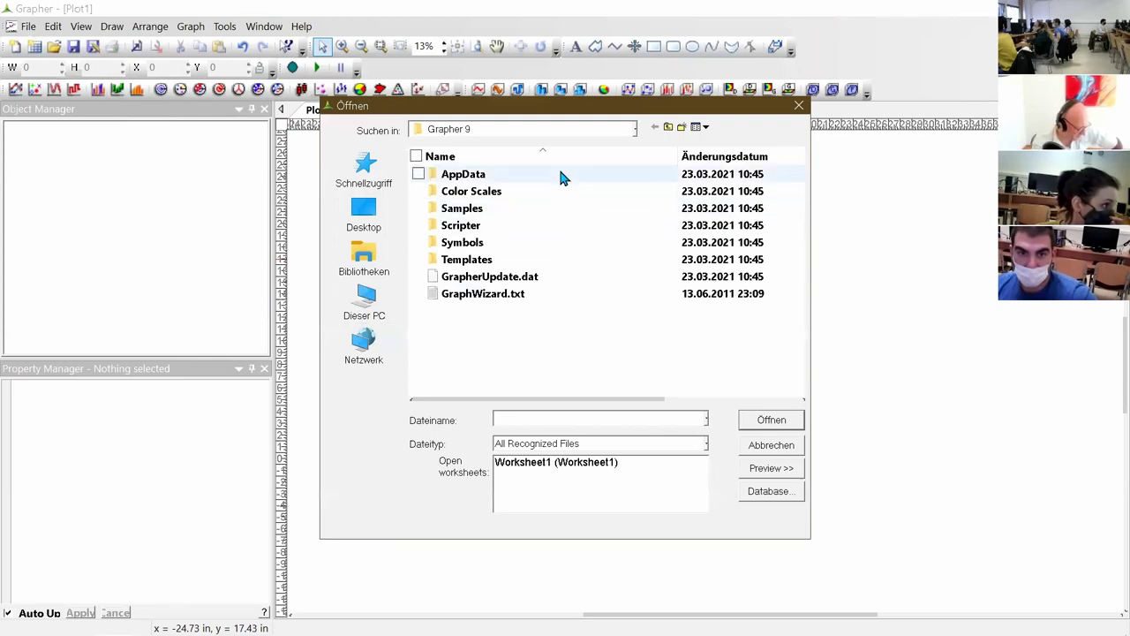
left_click(621, 133)
left_click(620, 129)
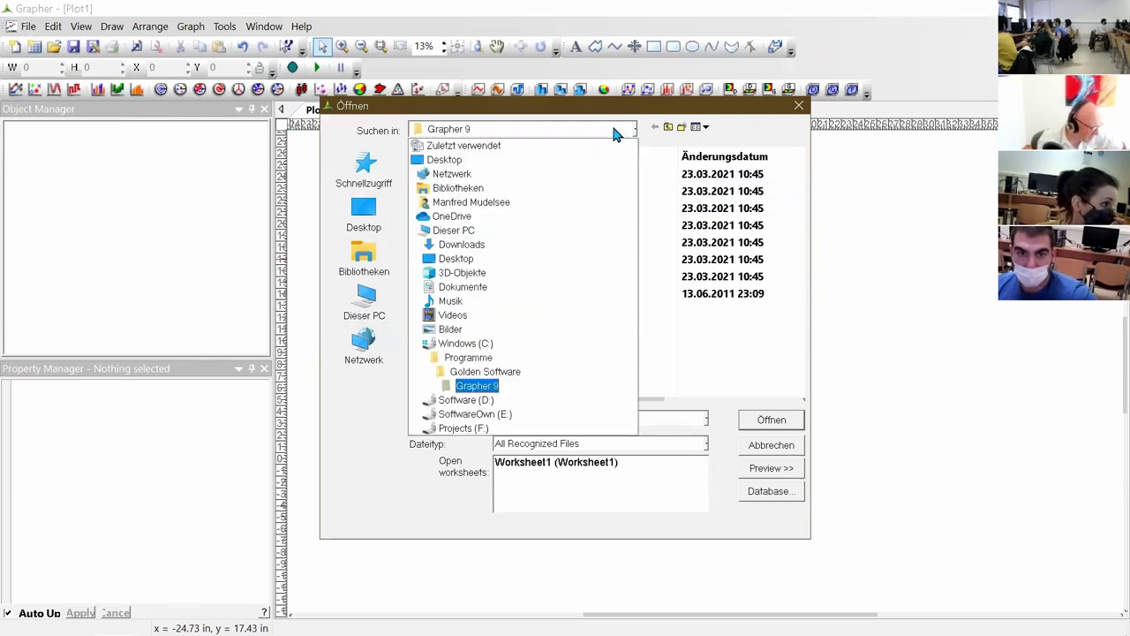
left_click(553, 428)
scroll(540, 268, "down", 3)
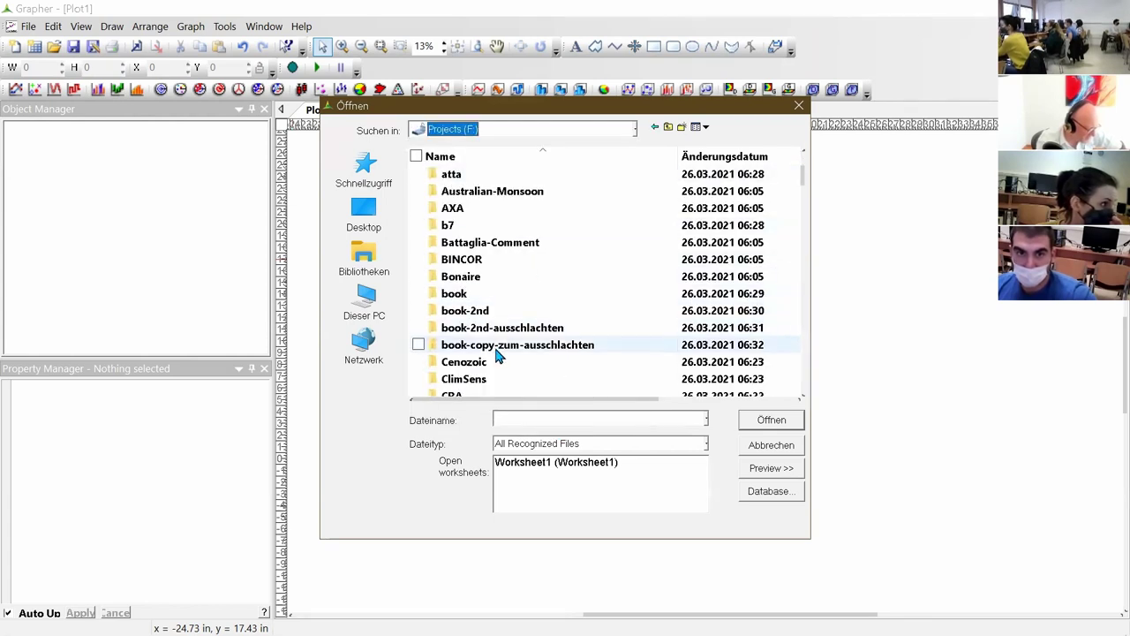
scroll(495, 347, "down", 1)
double_click(459, 346)
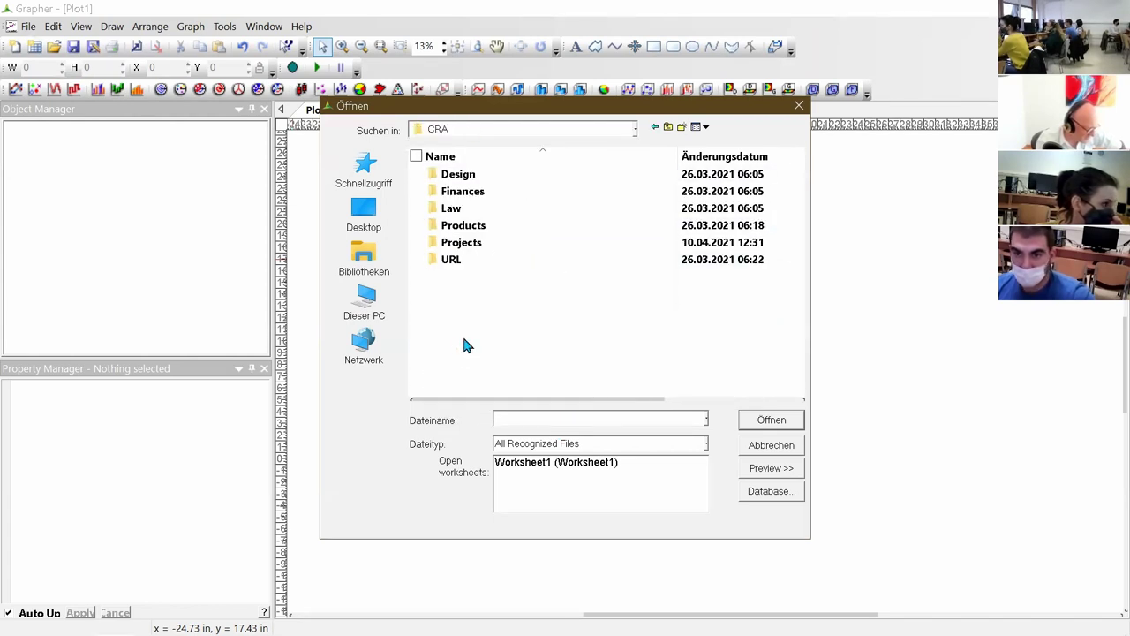
double_click(479, 244)
scroll(606, 260, "down", 3)
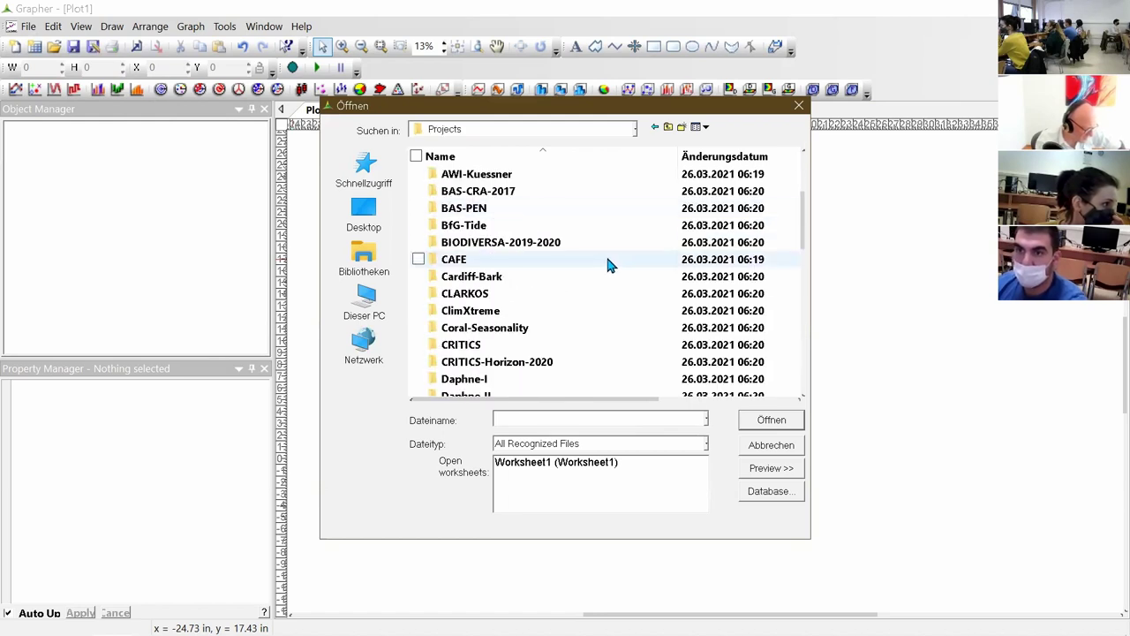
scroll(609, 262, "down", 2)
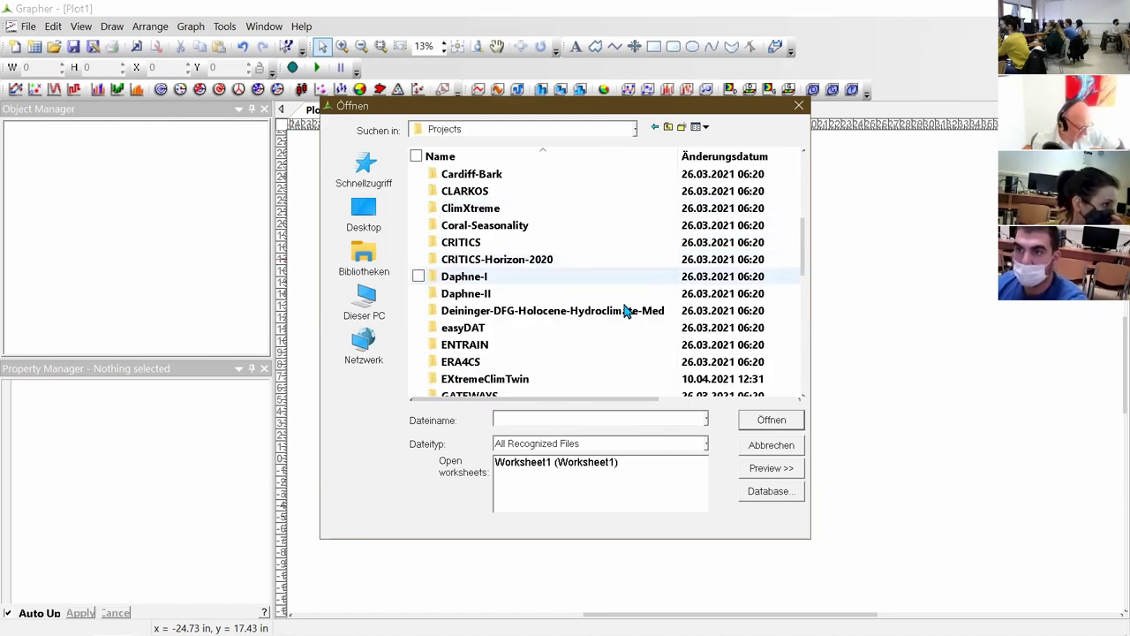
double_click(561, 378)
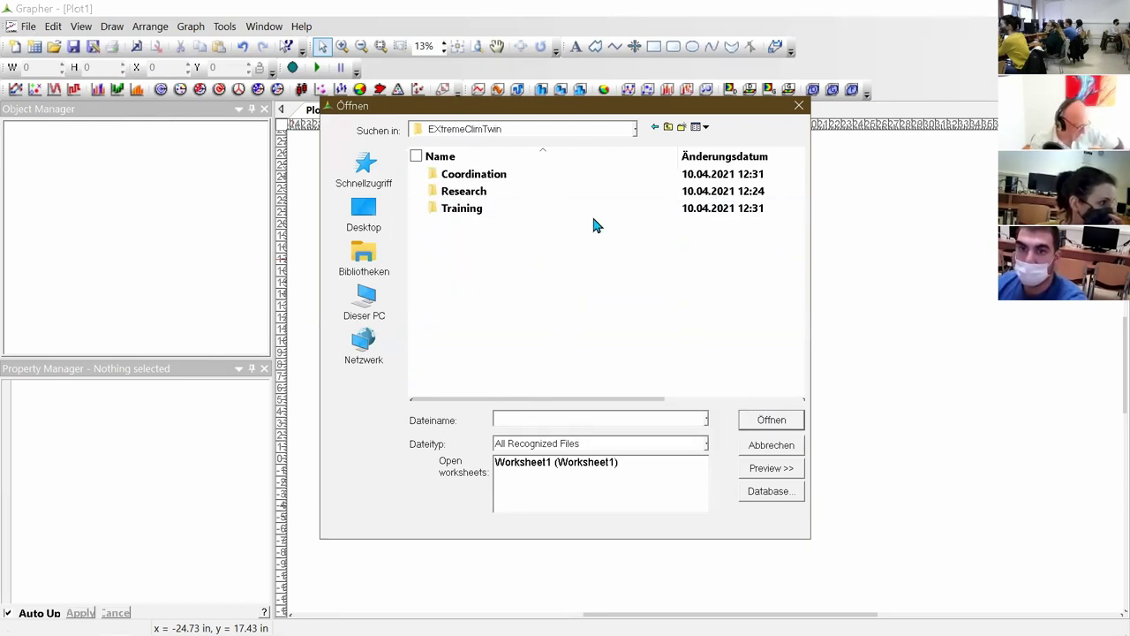
Go to the data folder inside Training\Workshops-2021-April
left_click(520, 209)
double_click(520, 209)
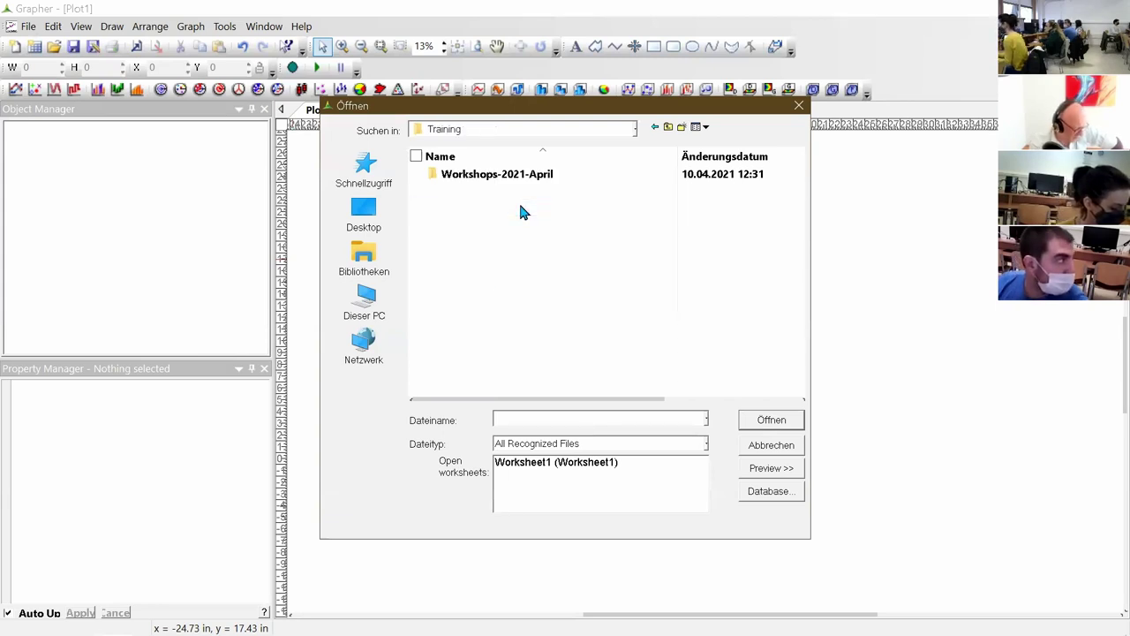
double_click(579, 177)
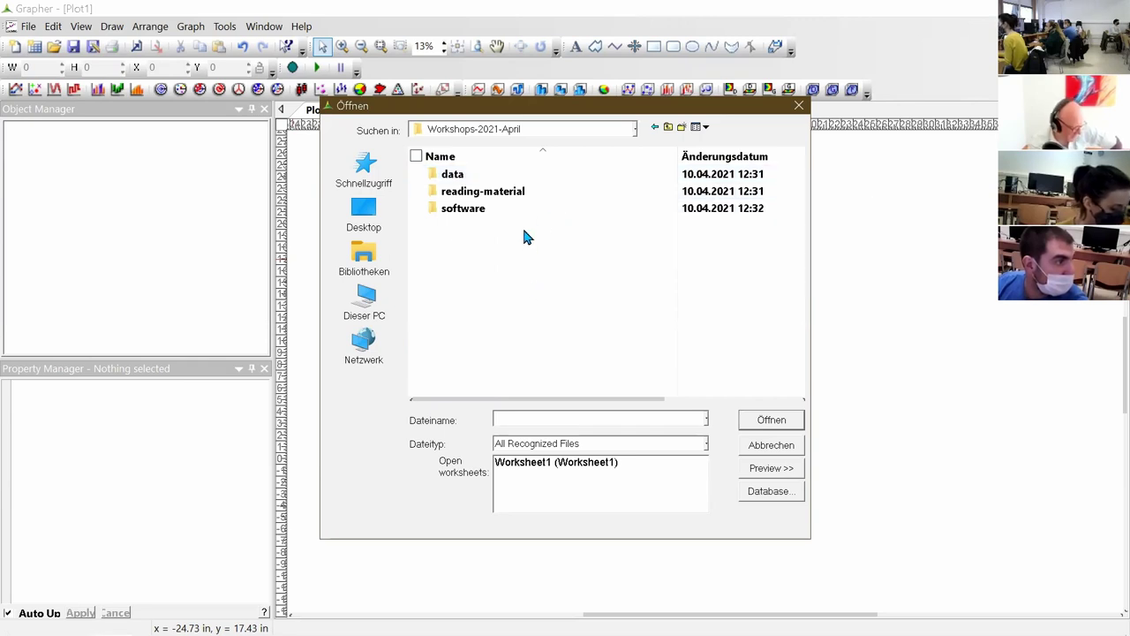
left_click(533, 178)
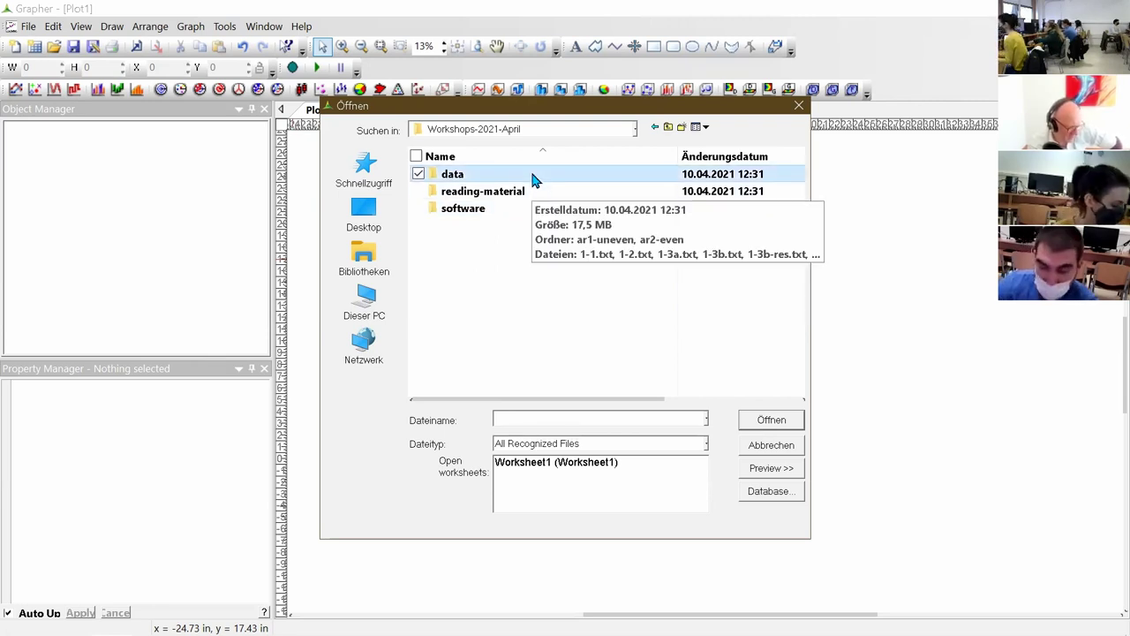
double_click(533, 177)
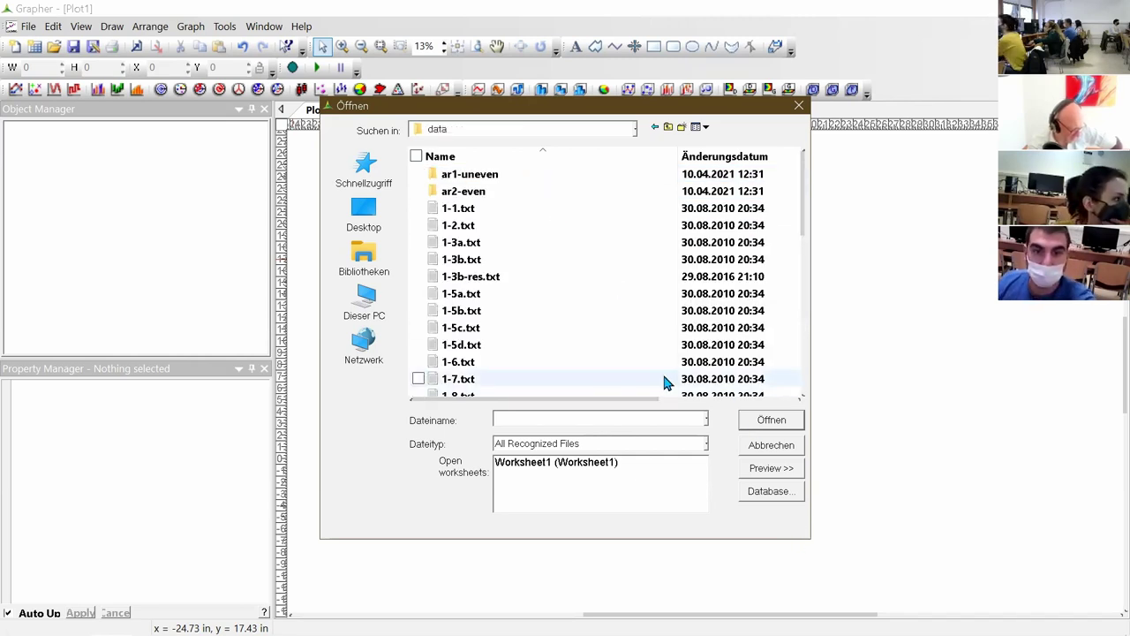
Open the file 1-3b.txt as a worksheet, importing it as delimited data starting at row 1 with ANSI encoding
scroll(569, 338, "down", 10)
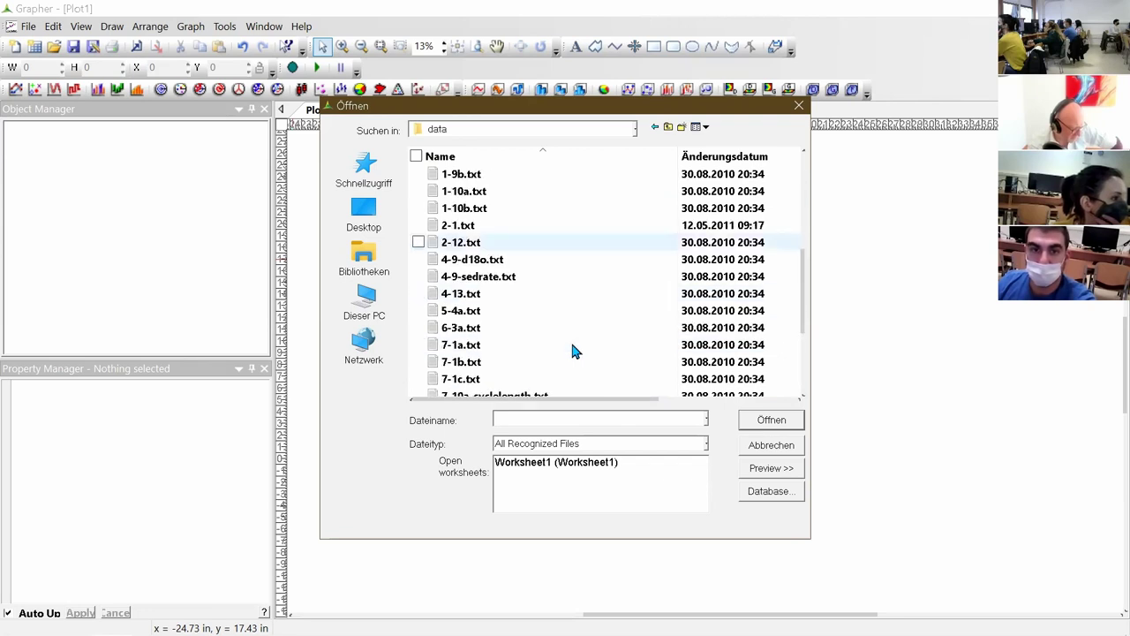
scroll(574, 341, "up", 10)
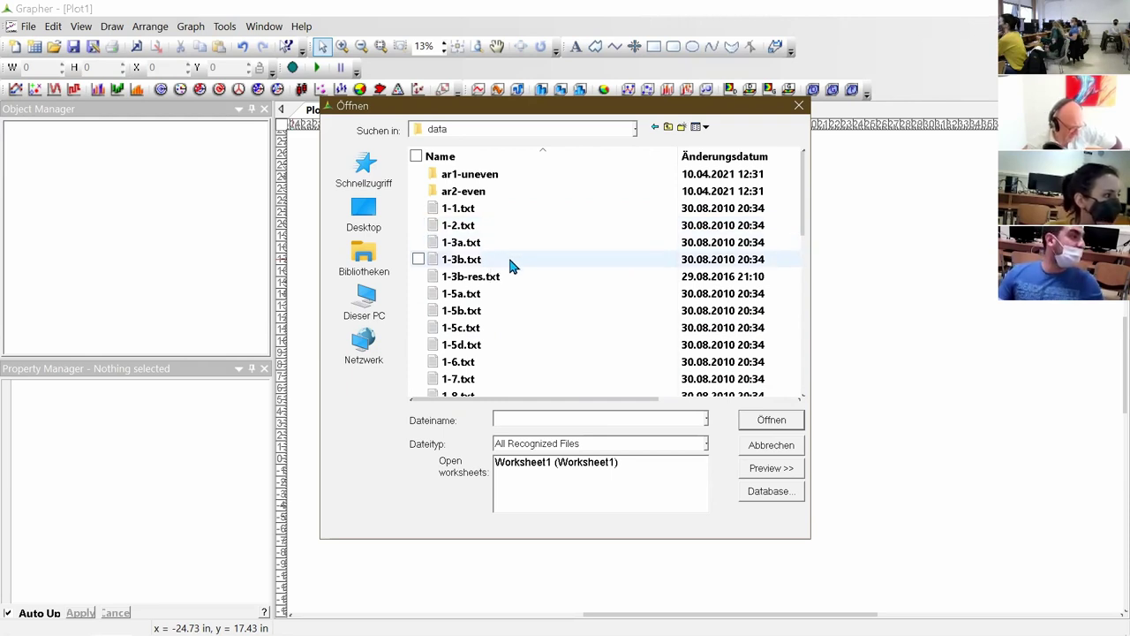
left_click(509, 261)
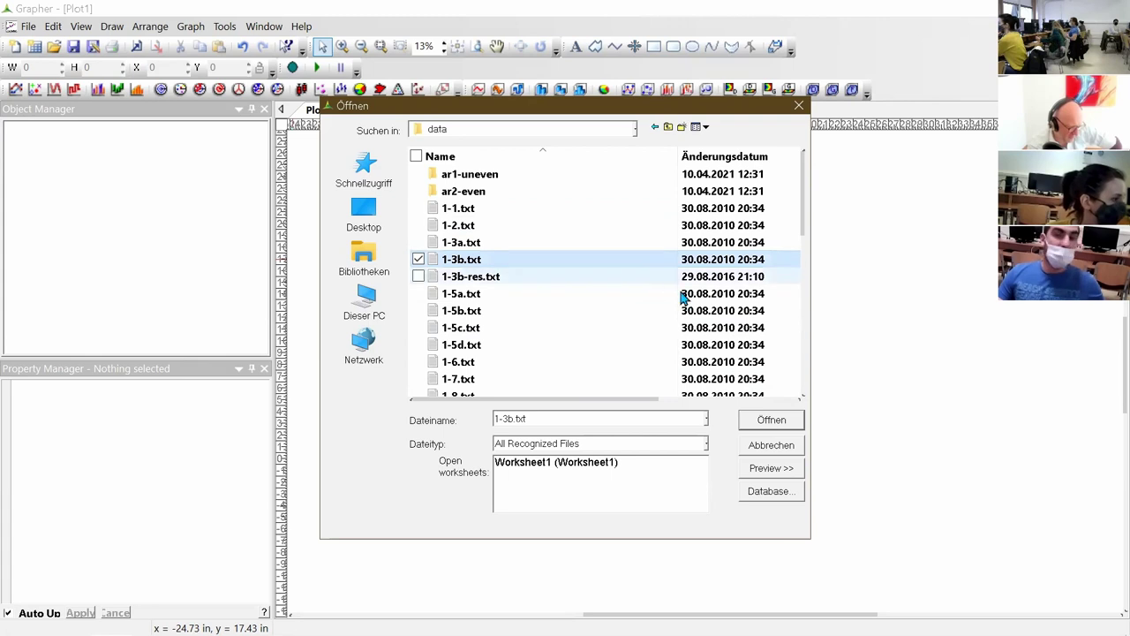
left_click(750, 421)
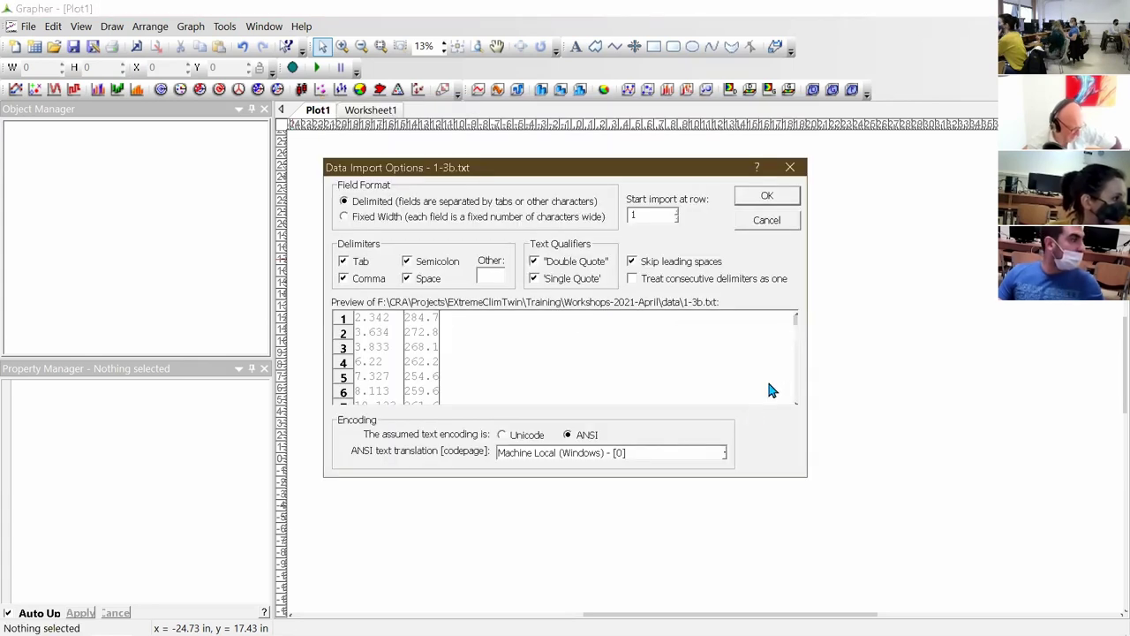
left_click(766, 198)
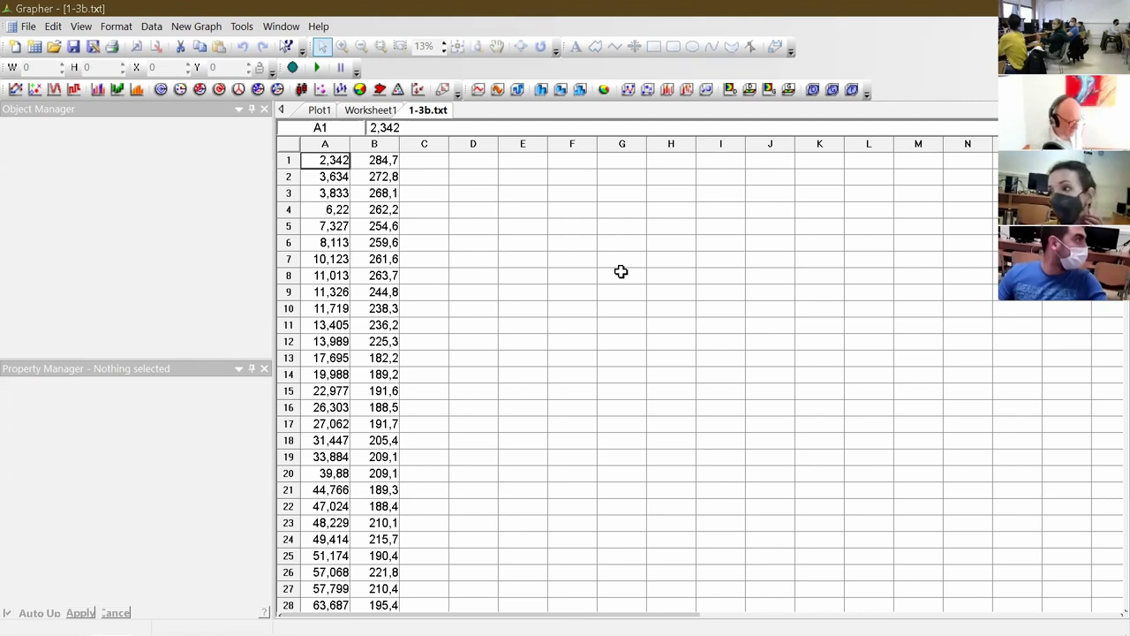
Examine the first row, columns A and B, and the first value in each column of the worksheet
left_click(287, 160)
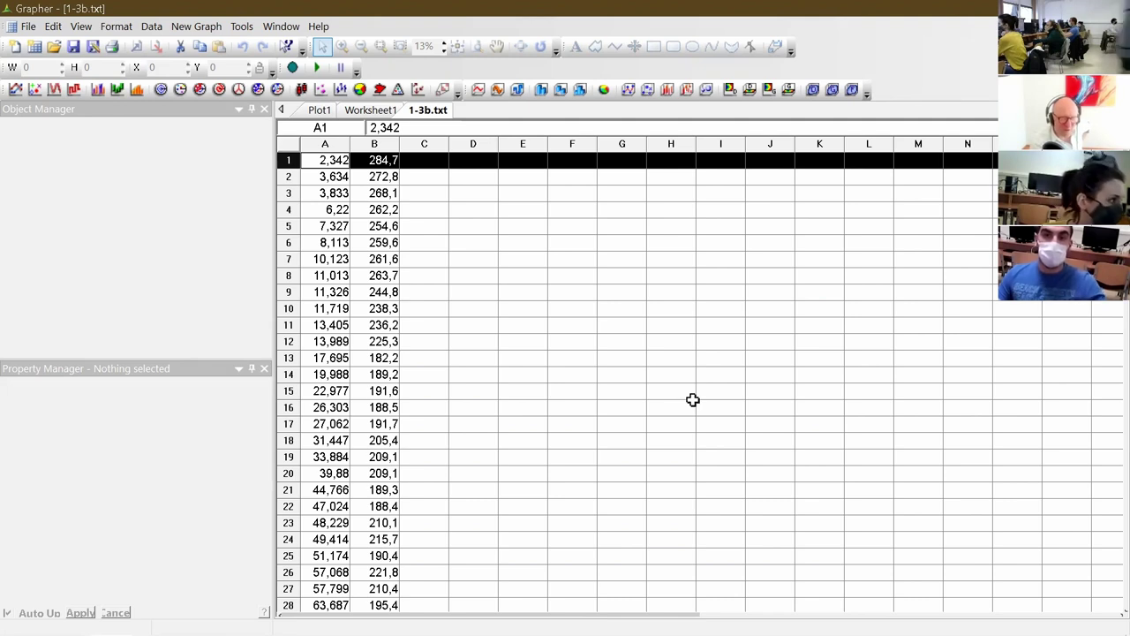
left_click(329, 141)
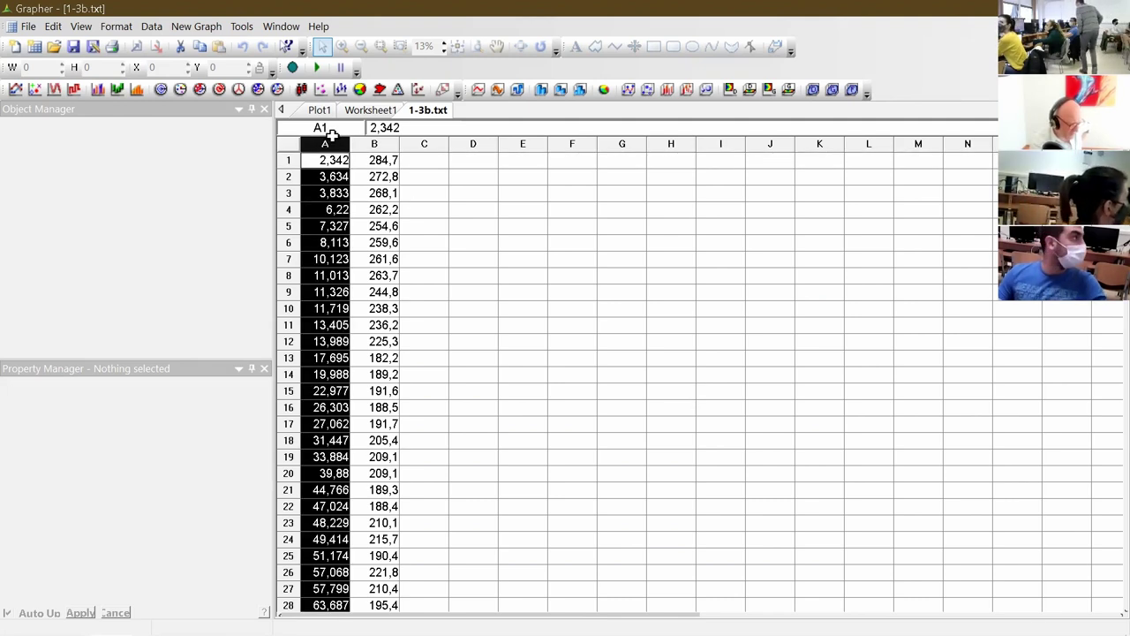
left_click(381, 143)
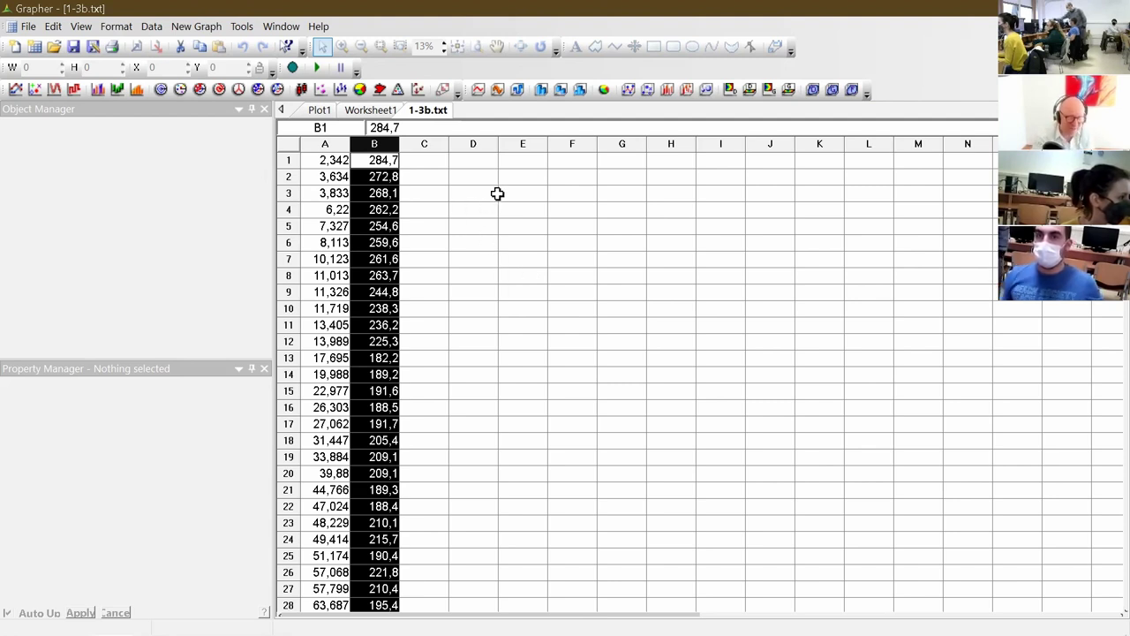
left_click(321, 160)
left_click(330, 166)
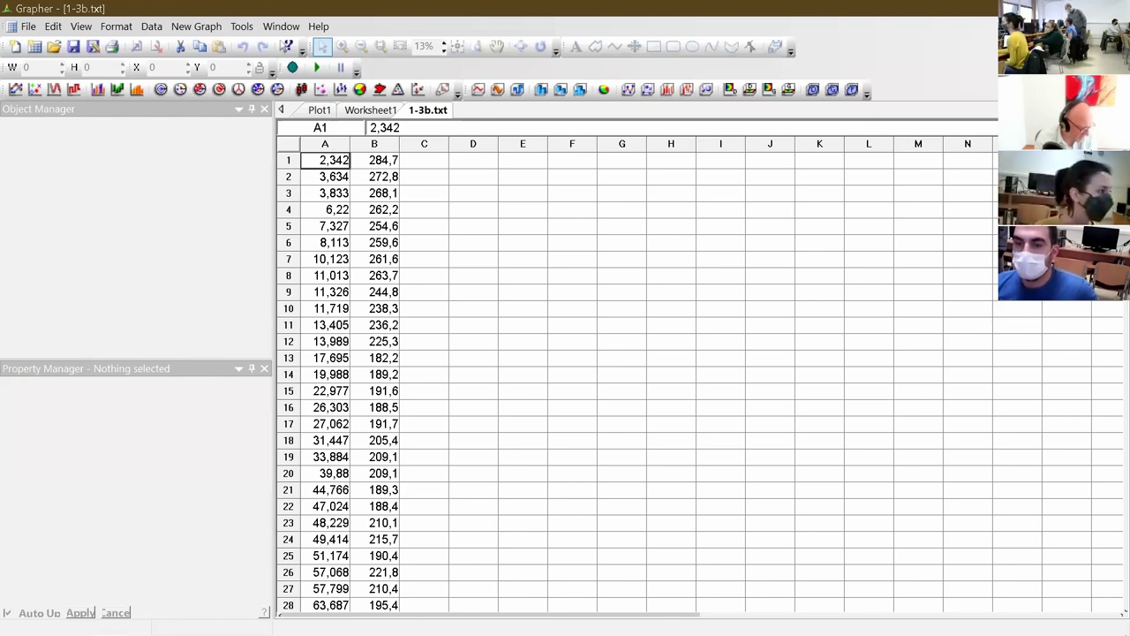
left_click(386, 159)
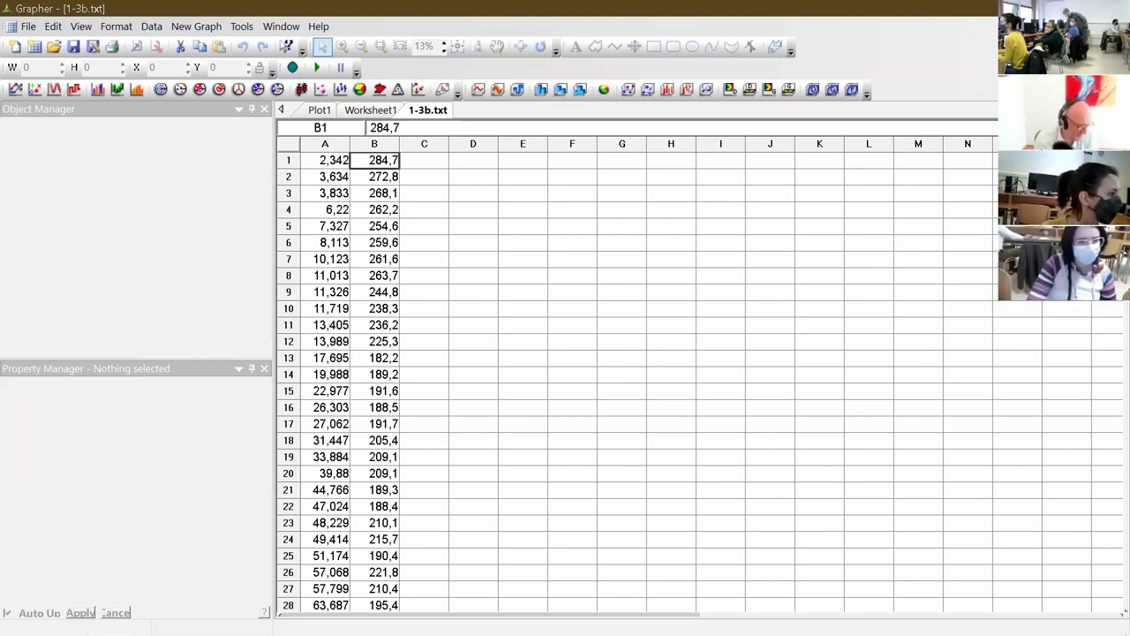
Check the last data values in columns A and B at the end of the worksheet, then return to its start
left_click_drag(1117, 168, 1117, 609)
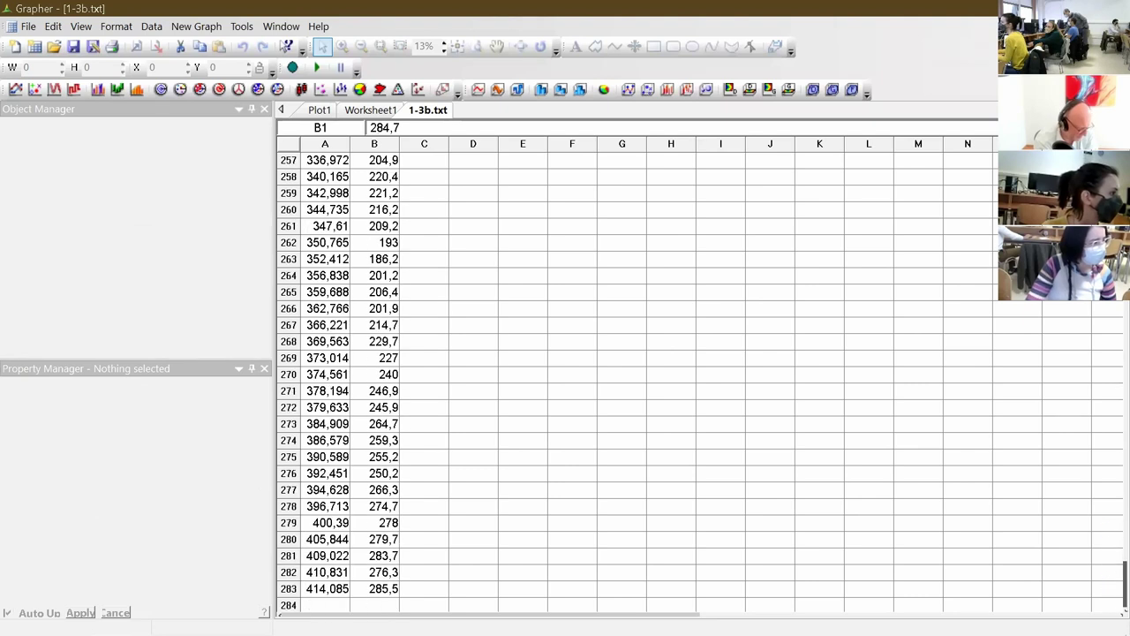
left_click(329, 588)
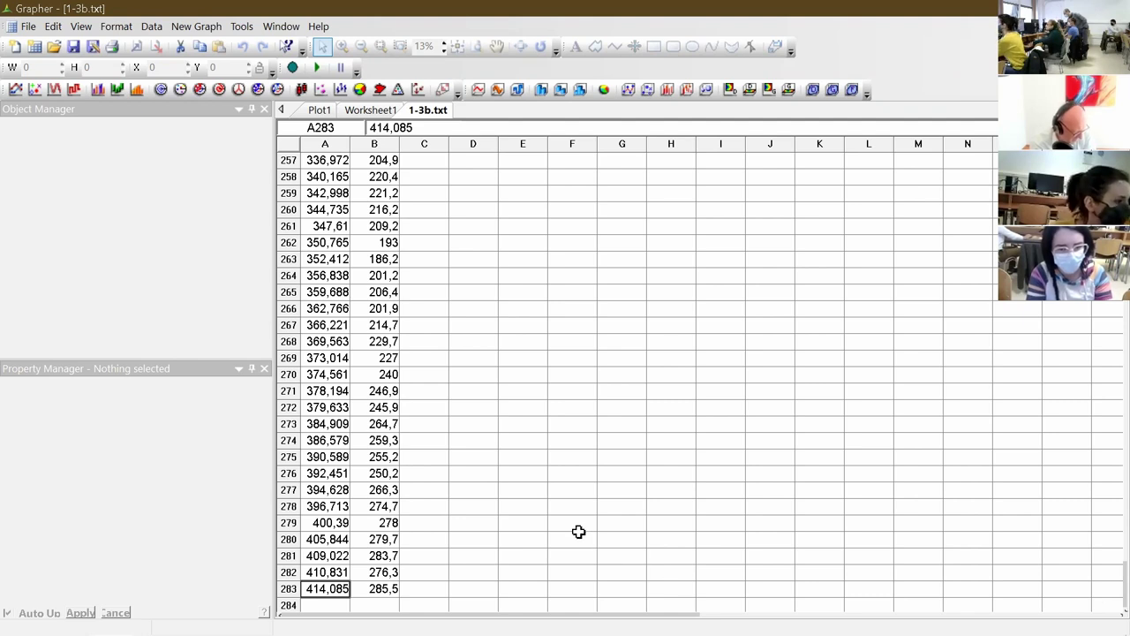
left_click(385, 589)
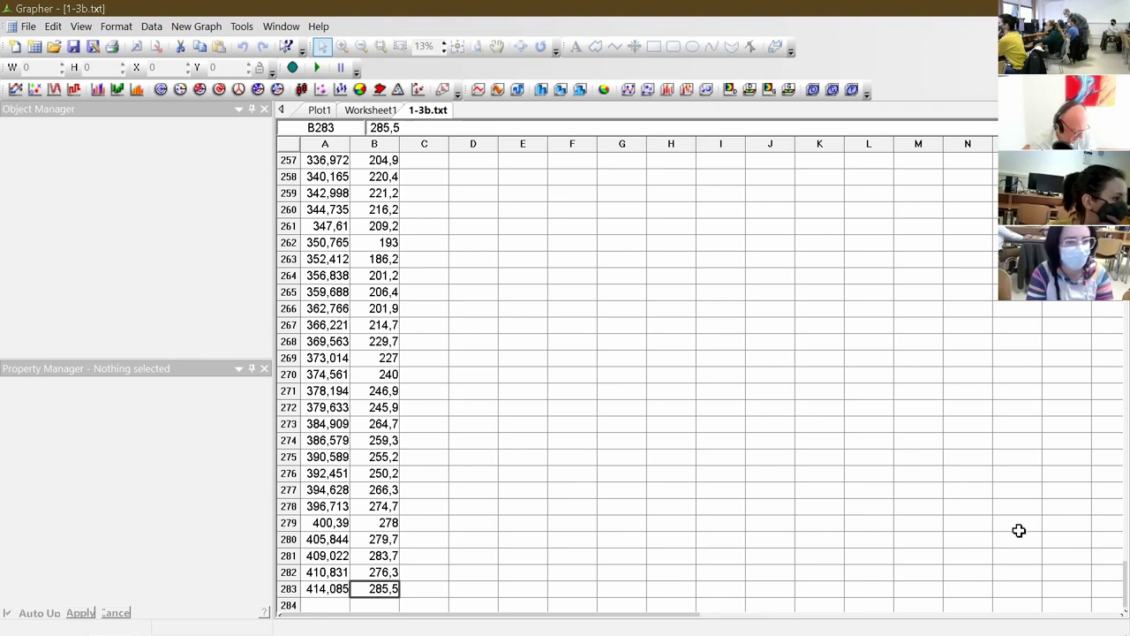
left_click_drag(1104, 581, 1104, 159)
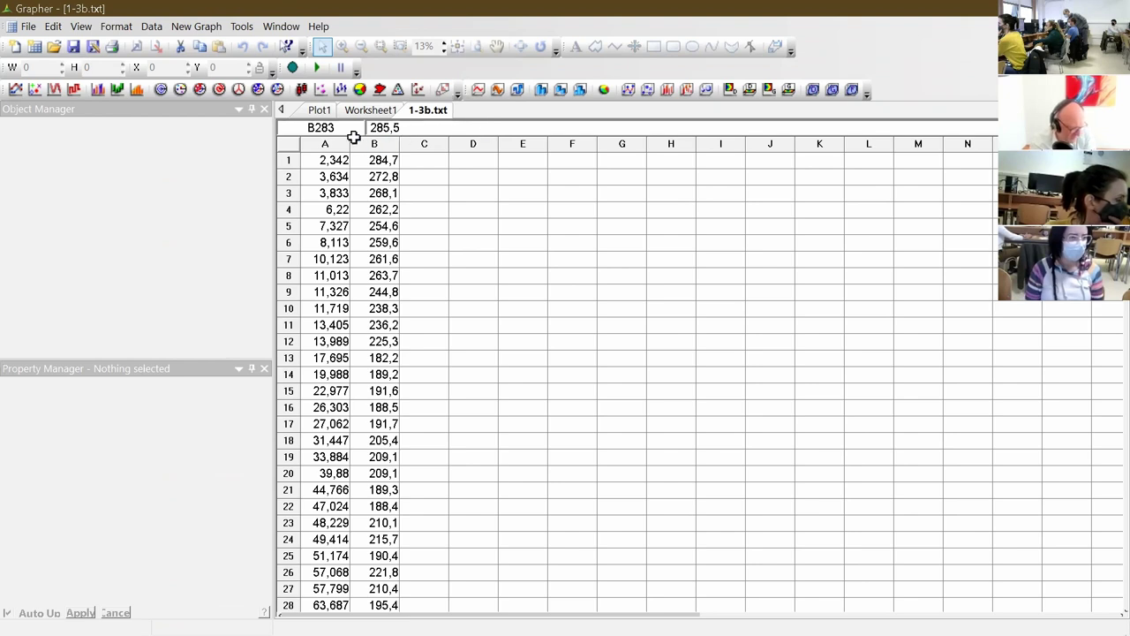
Compute sample statistics for columns A to C in a results window, adding first input row, last input row and number of missing values
left_click_drag(332, 141, 412, 144)
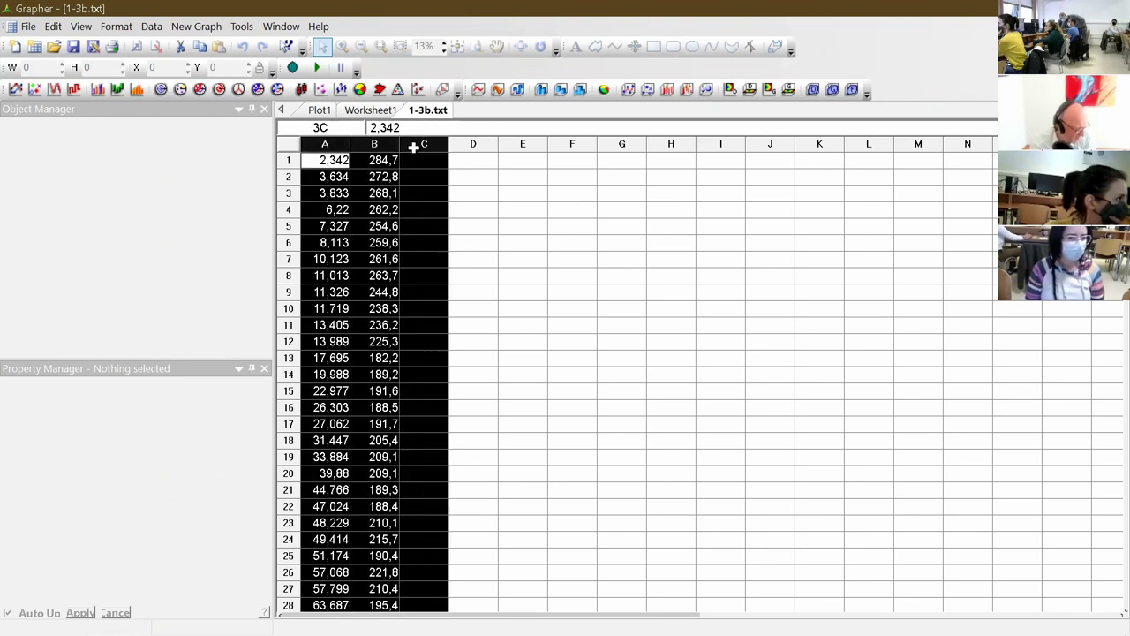
left_click(159, 30)
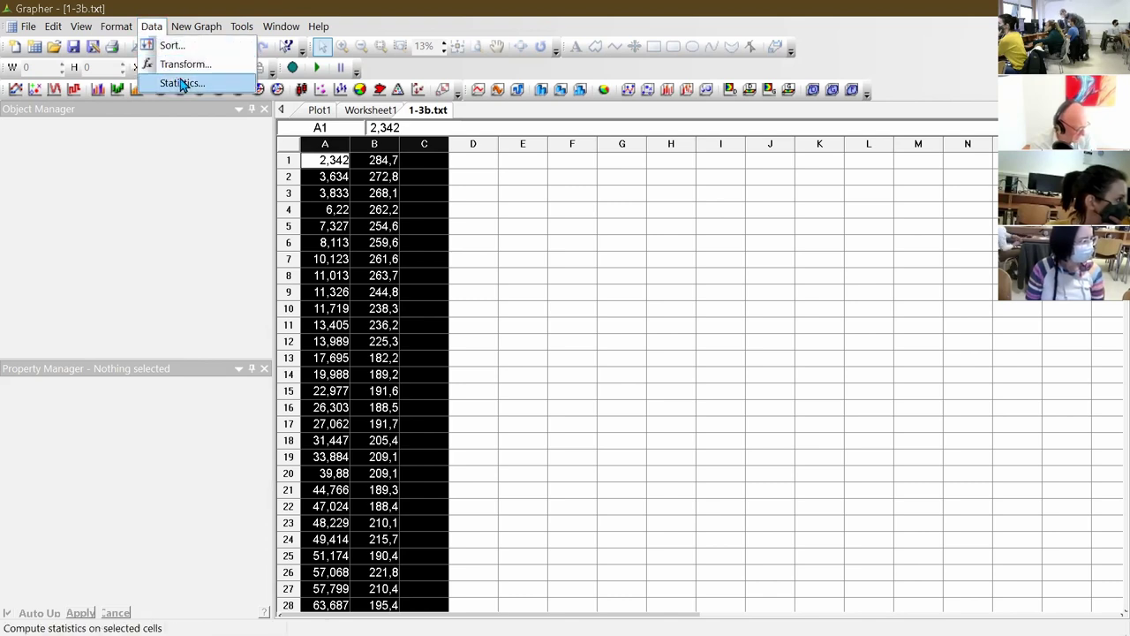
left_click(183, 83)
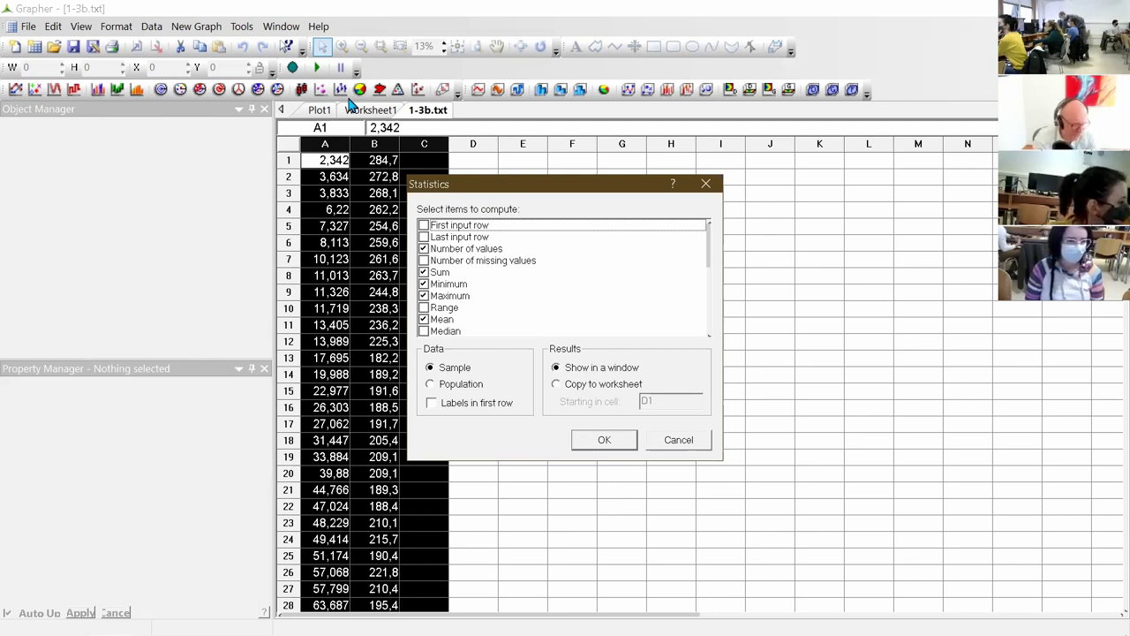
left_click(428, 226)
left_click(427, 238)
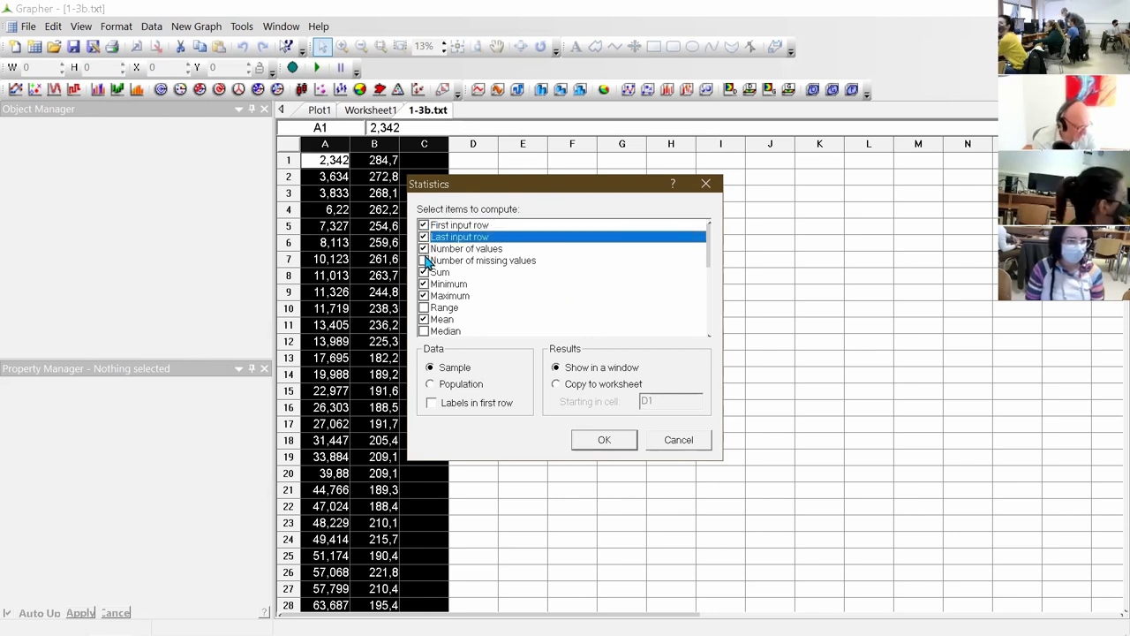
left_click(425, 261)
left_click(629, 438)
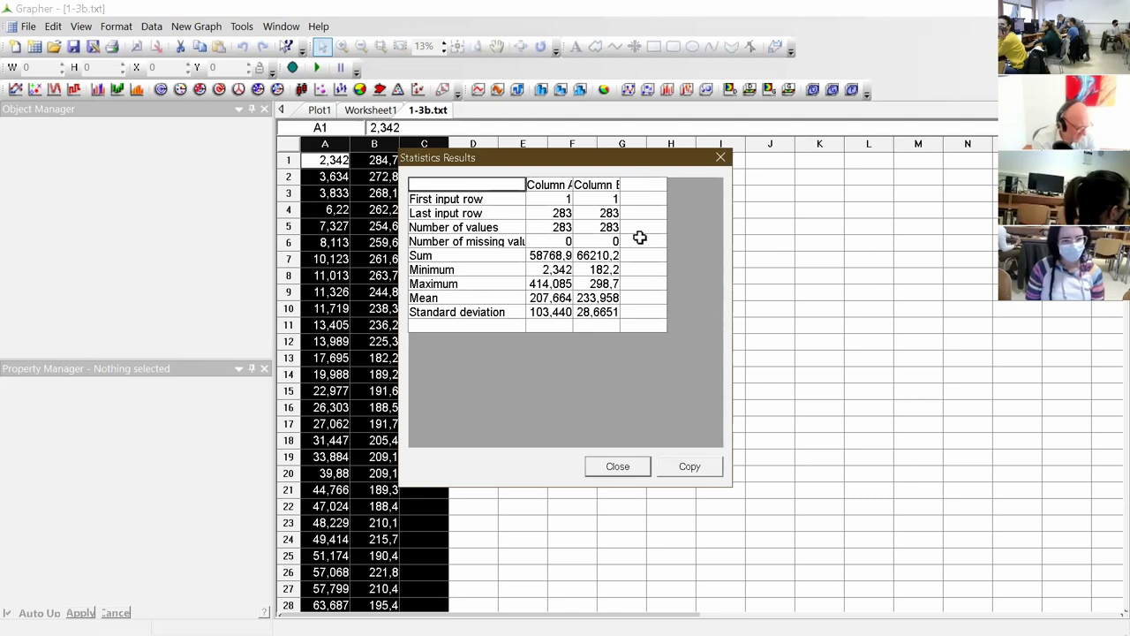
Review the statistics results for columns A and B, close them and clear the column selection in the worksheet
left_click(561, 183)
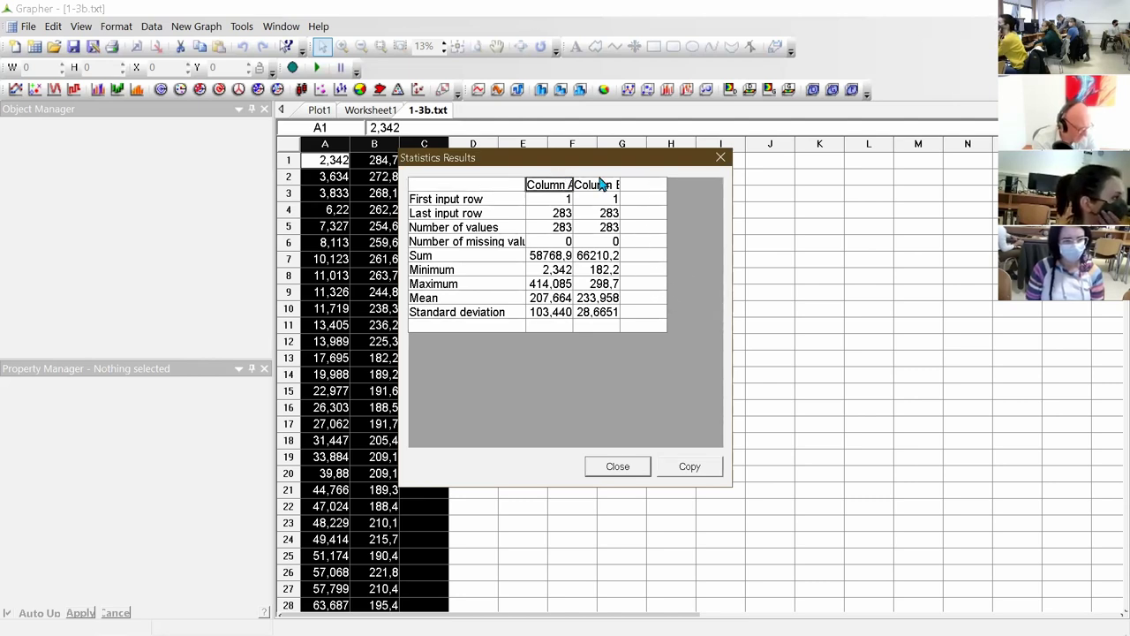
left_click(599, 183)
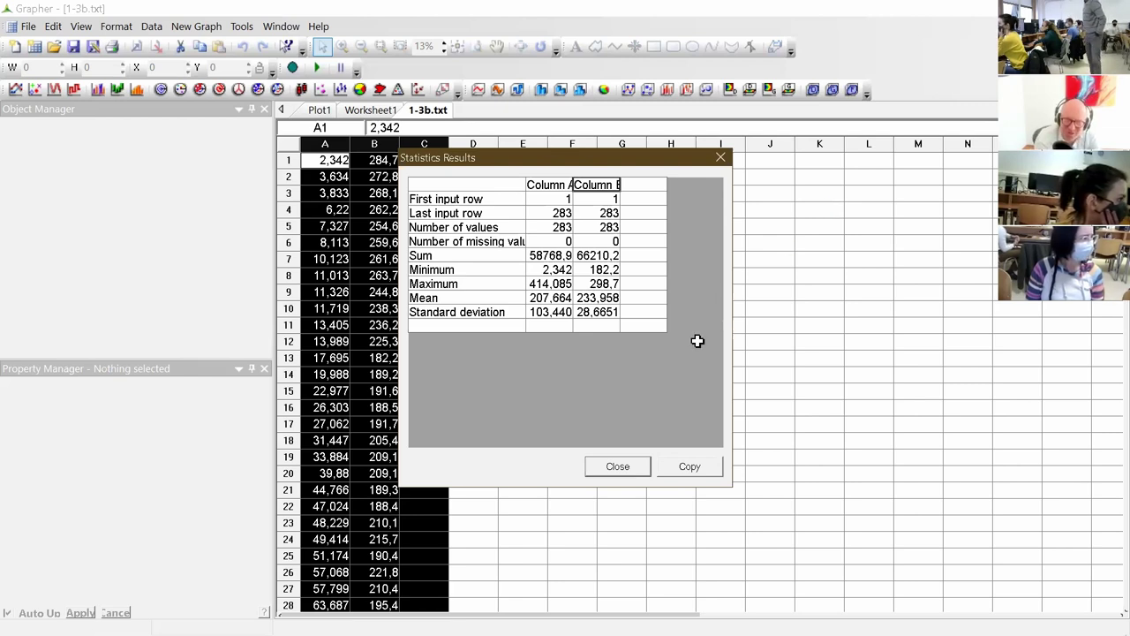
left_click(622, 468)
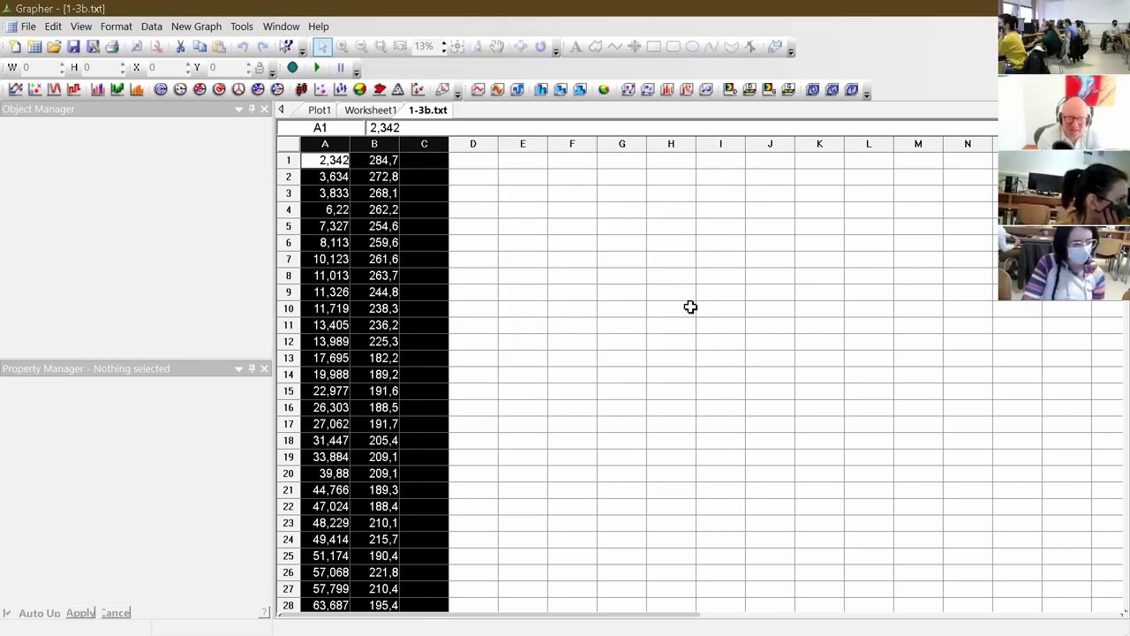
left_click(337, 143)
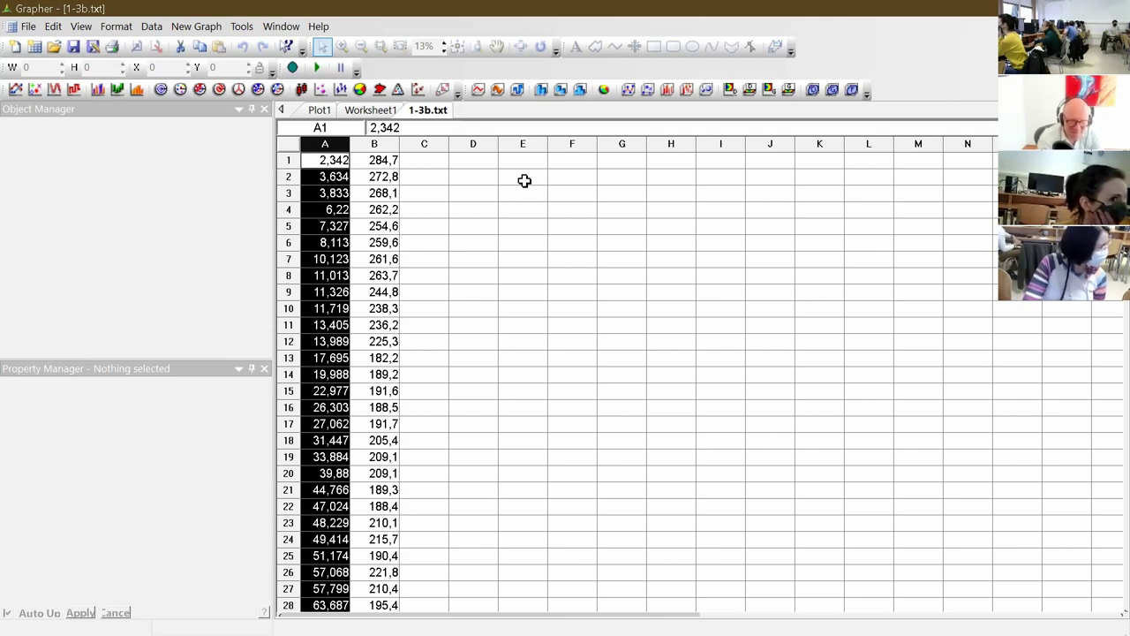
left_click(574, 285)
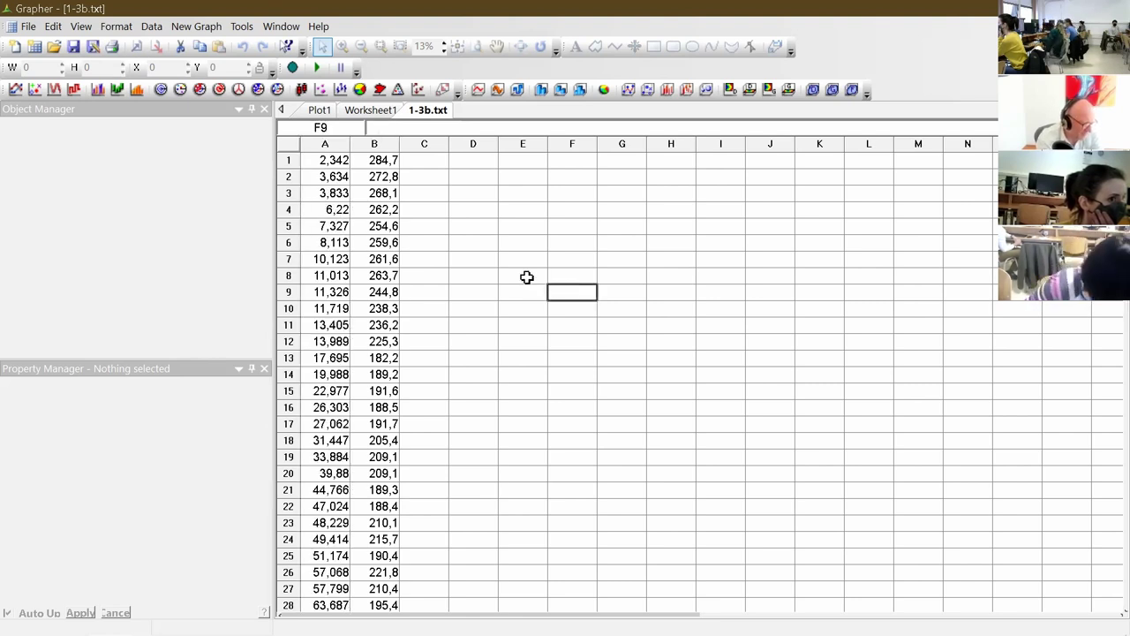
Delete the entire worksheet column D from cell D2
left_click(340, 242)
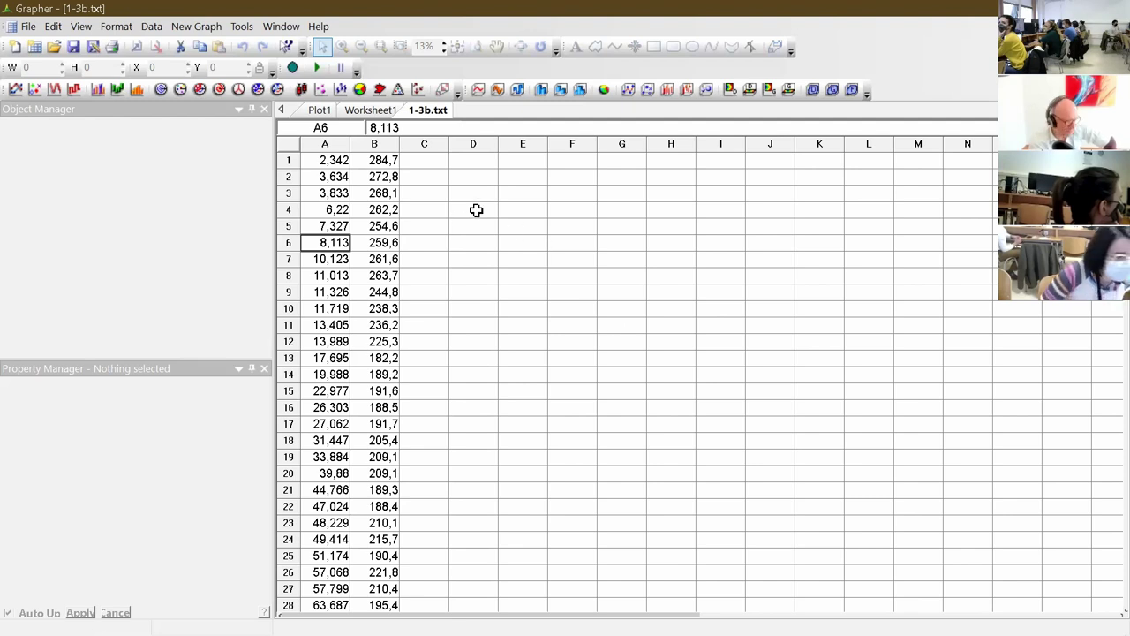
left_click(324, 143)
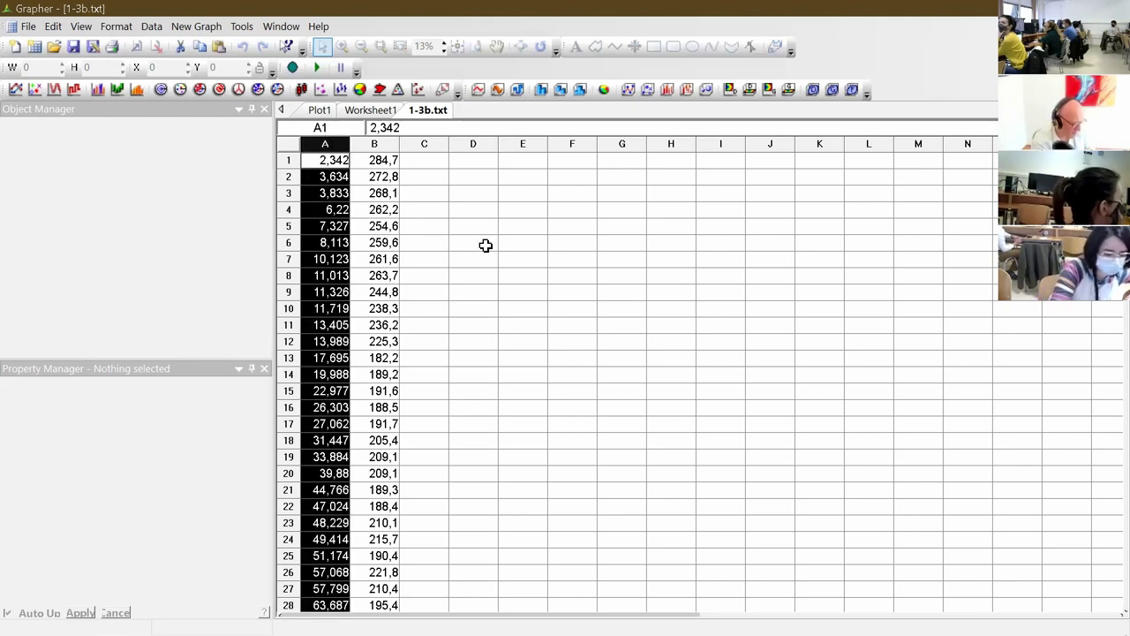
left_click(473, 178)
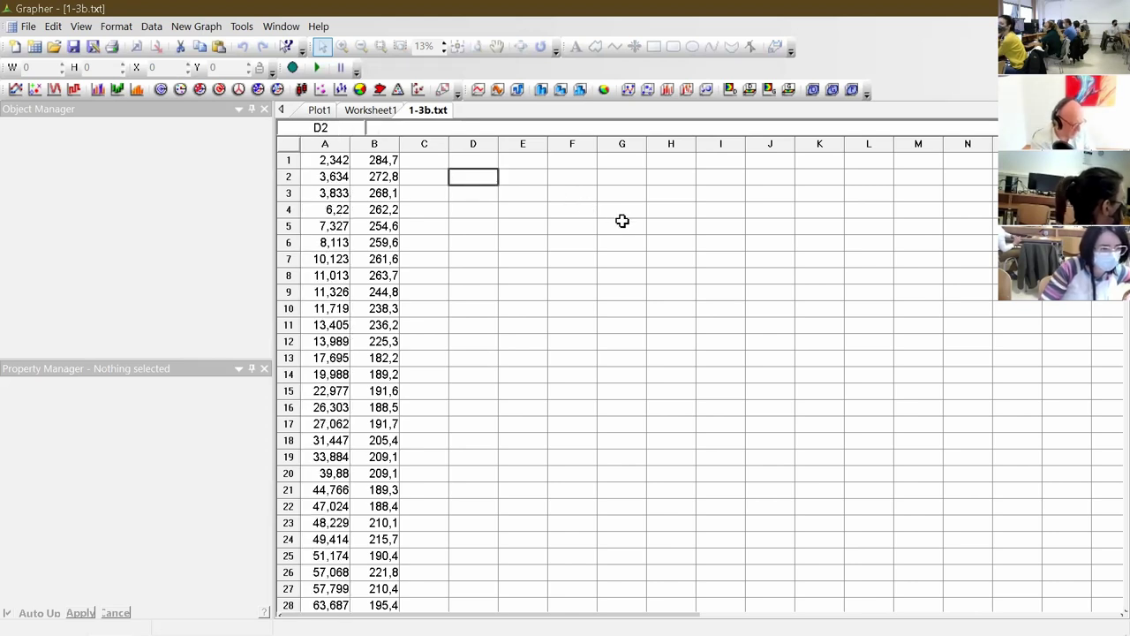
key("Delete")
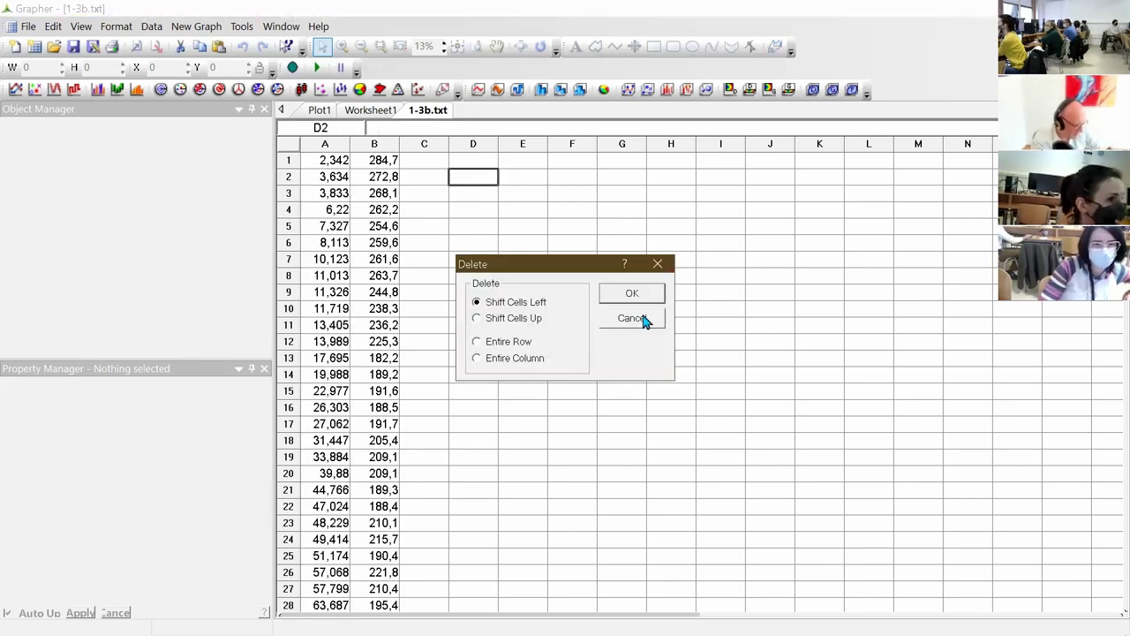
left_click(512, 358)
left_click(629, 295)
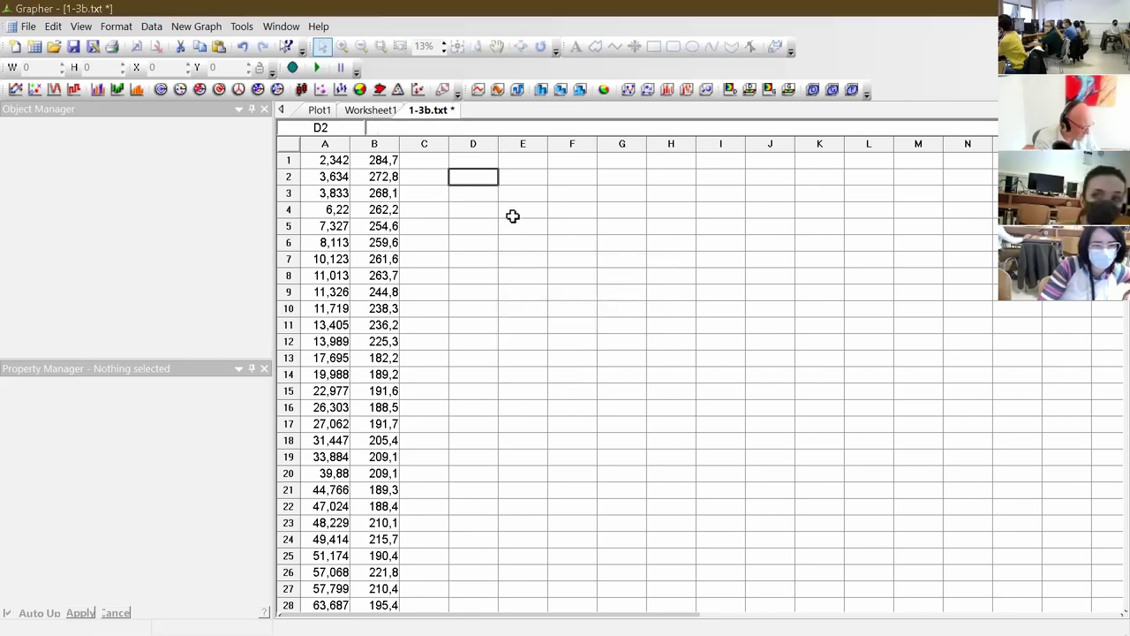
Copy the values of column A into column D starting at cell D2, and switch to the presentation slides
left_click(334, 147)
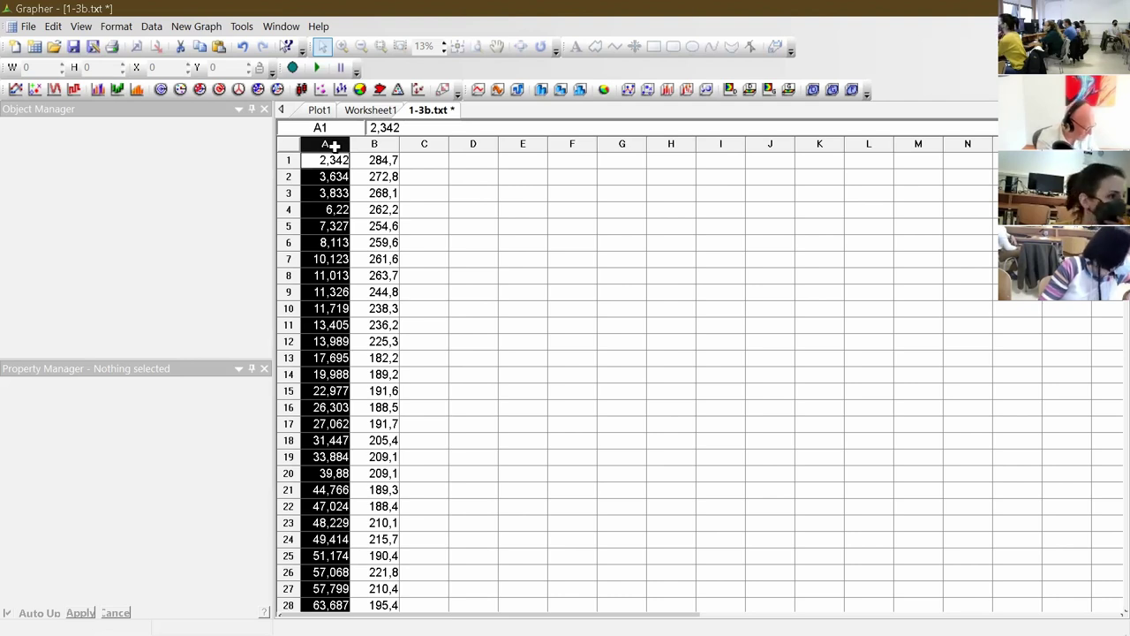
left_click(477, 176)
type("2,342")
left_click(769, 324)
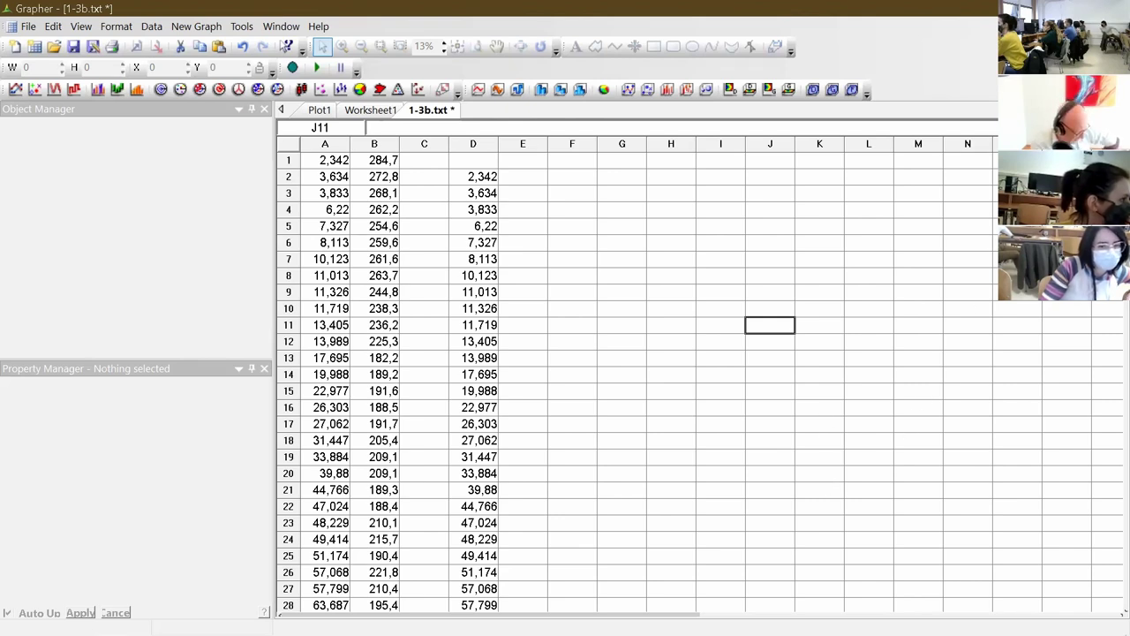
key("alt+Tab")
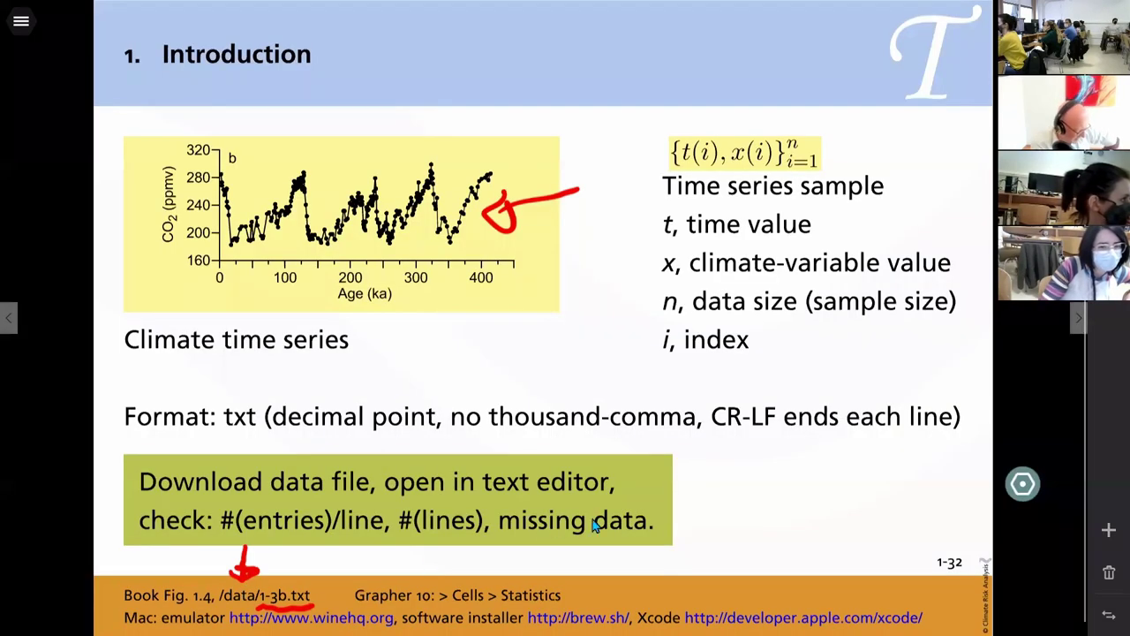
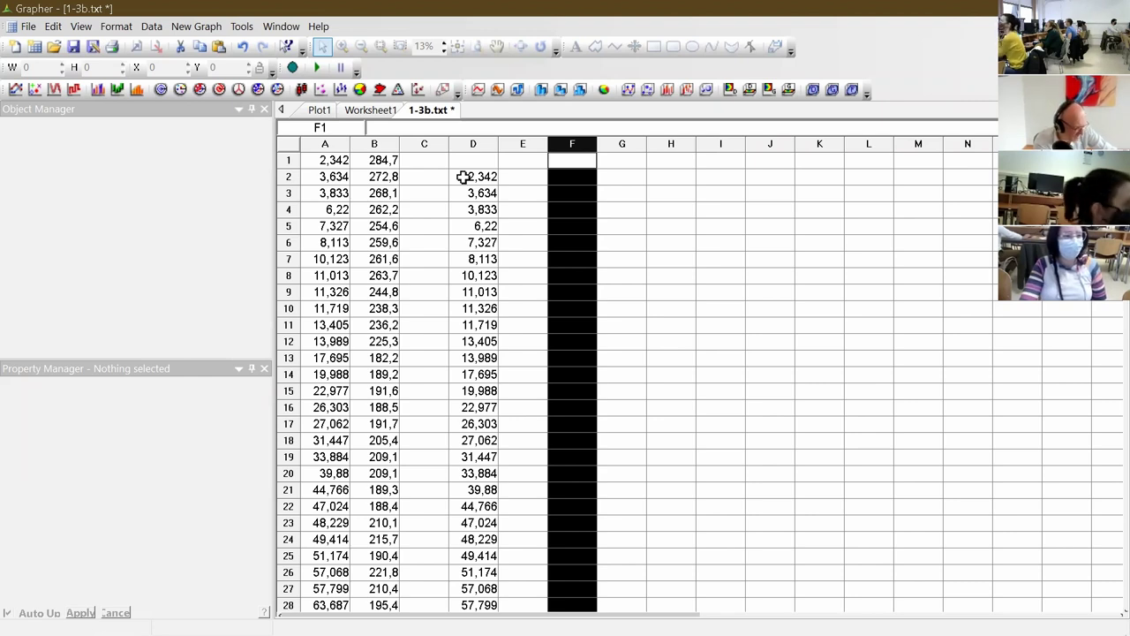
Fill column F with the difference between columns A and D using the Transform equation F = A - D
left_click(151, 26)
mouse_move(196, 26)
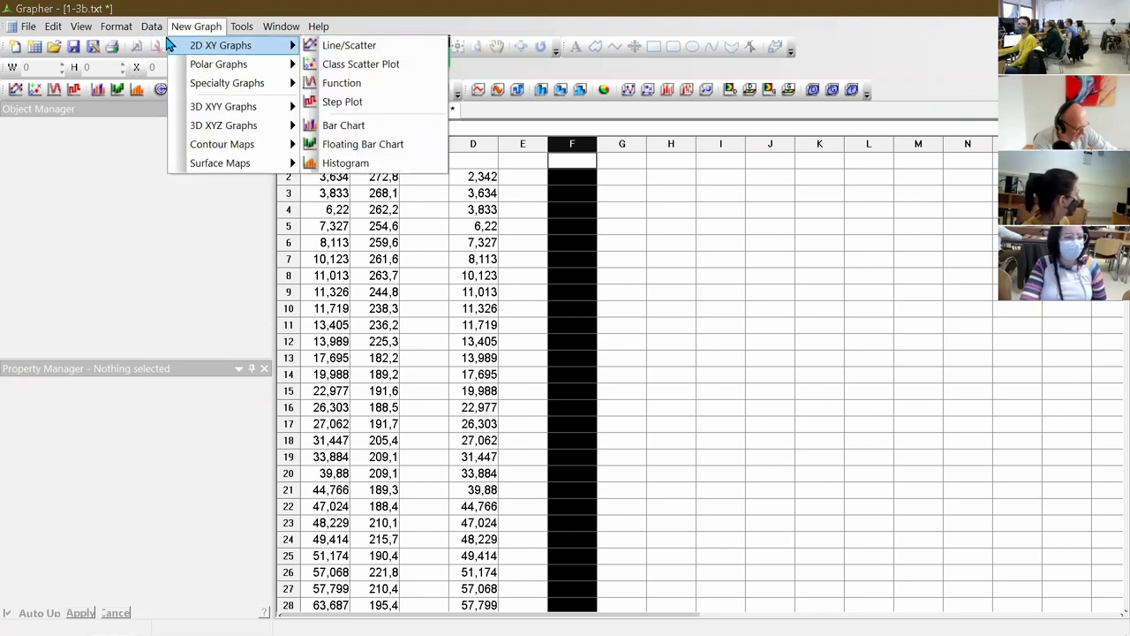
mouse_move(151, 27)
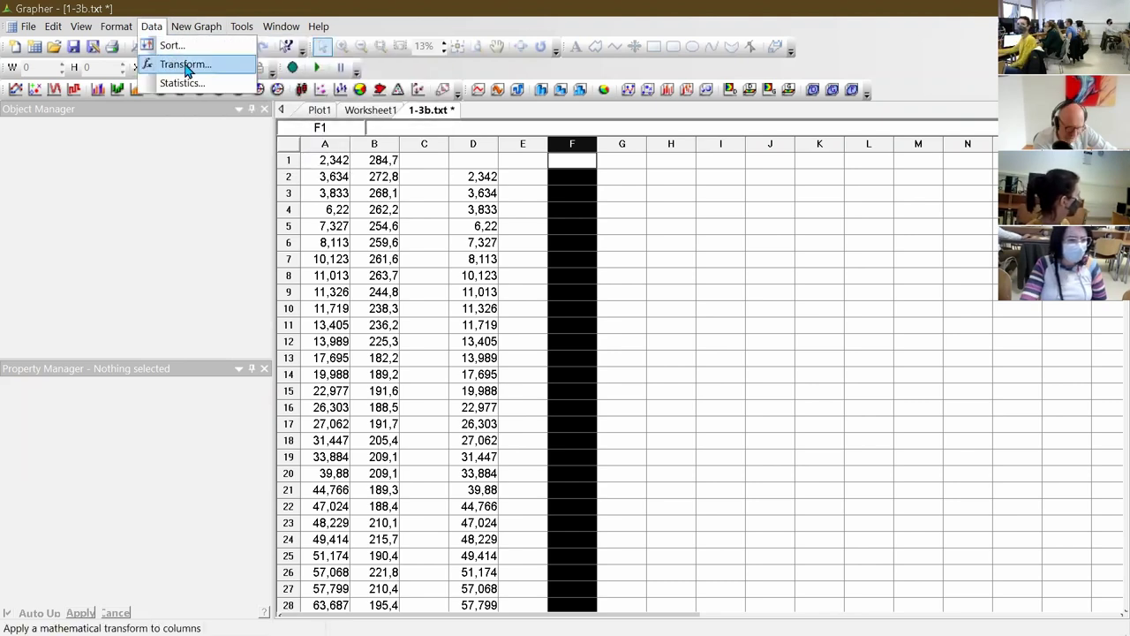
left_click(186, 65)
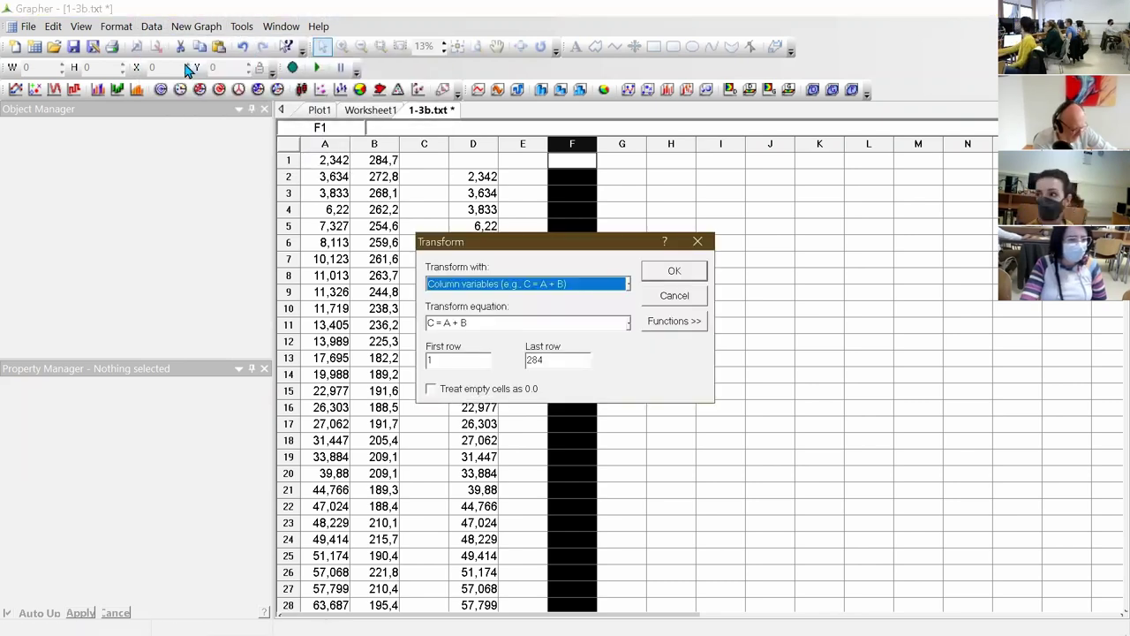
left_click_drag(503, 243, 705, 267)
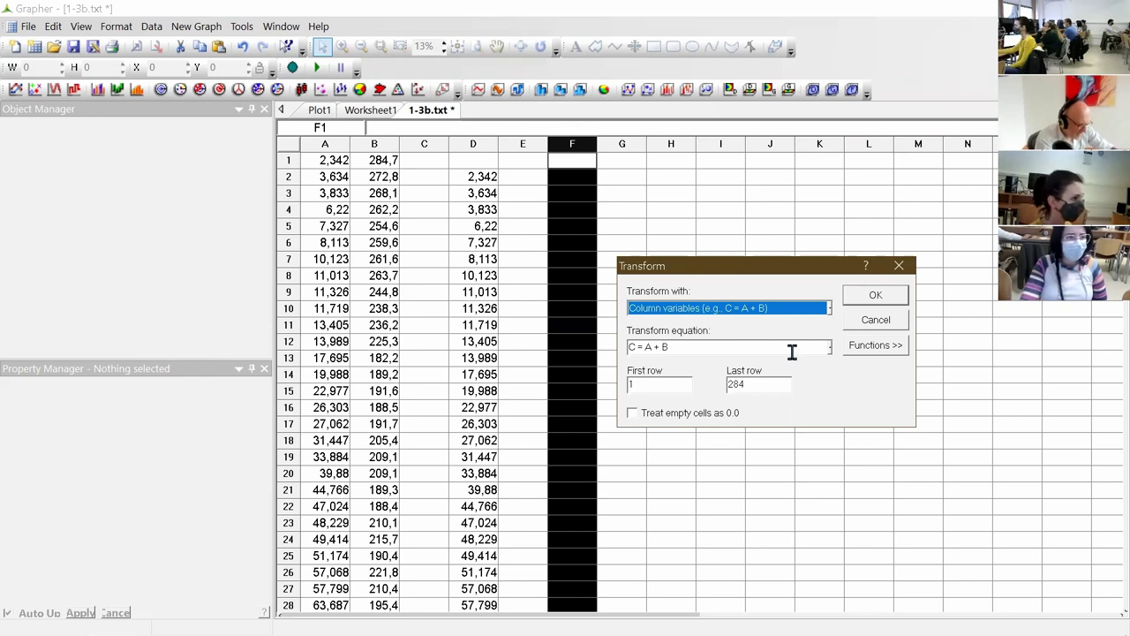
left_click(711, 347)
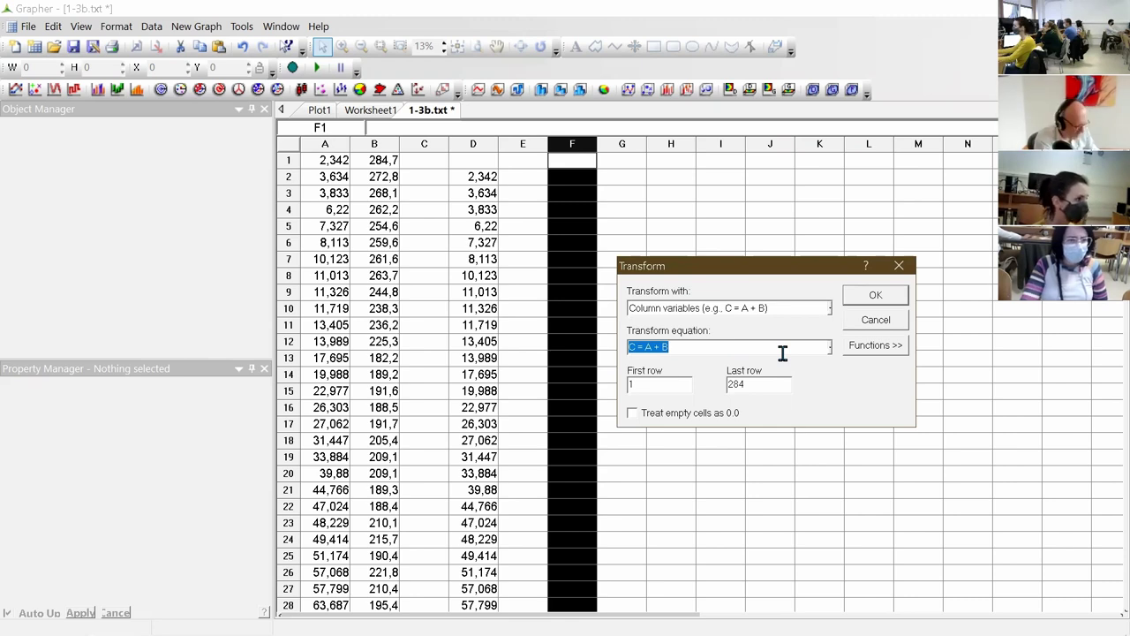
type("F")
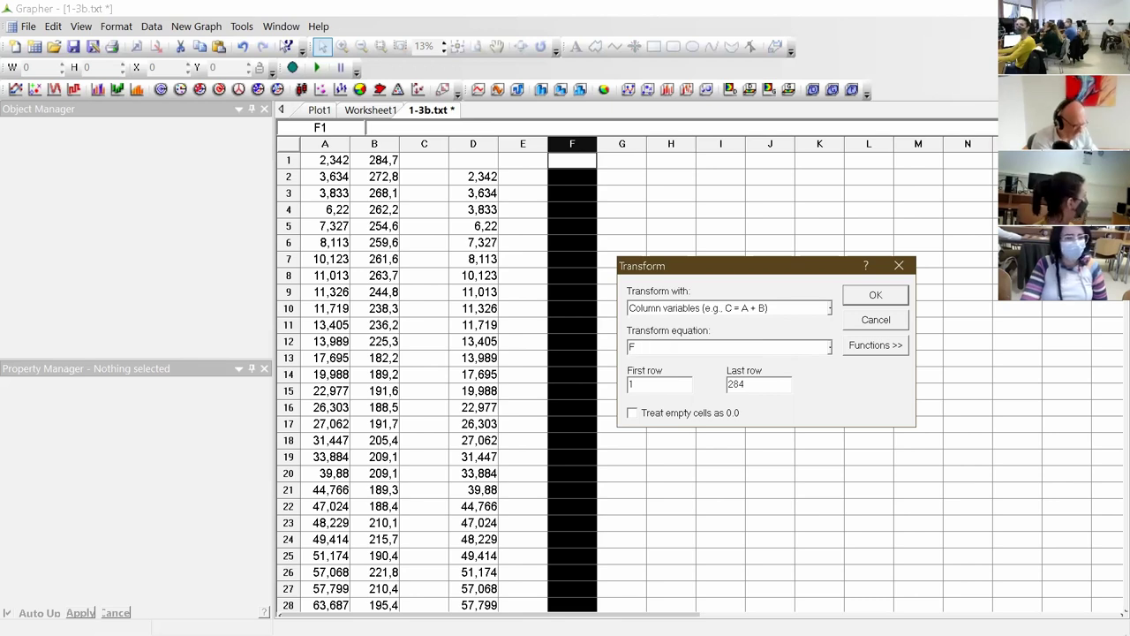
type("= ")
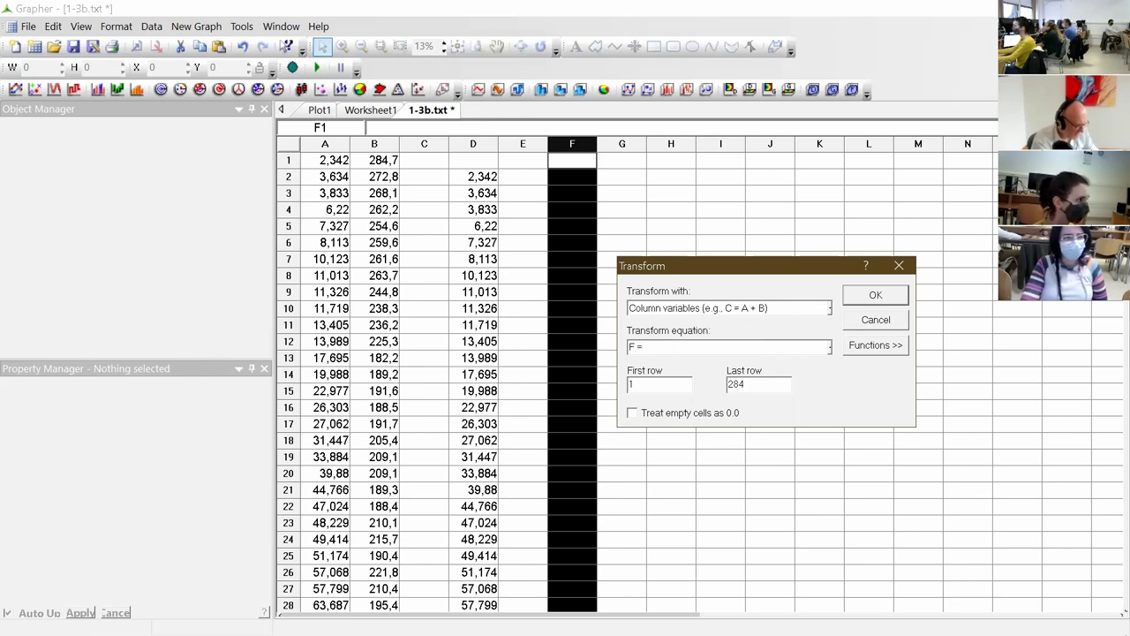
type("A")
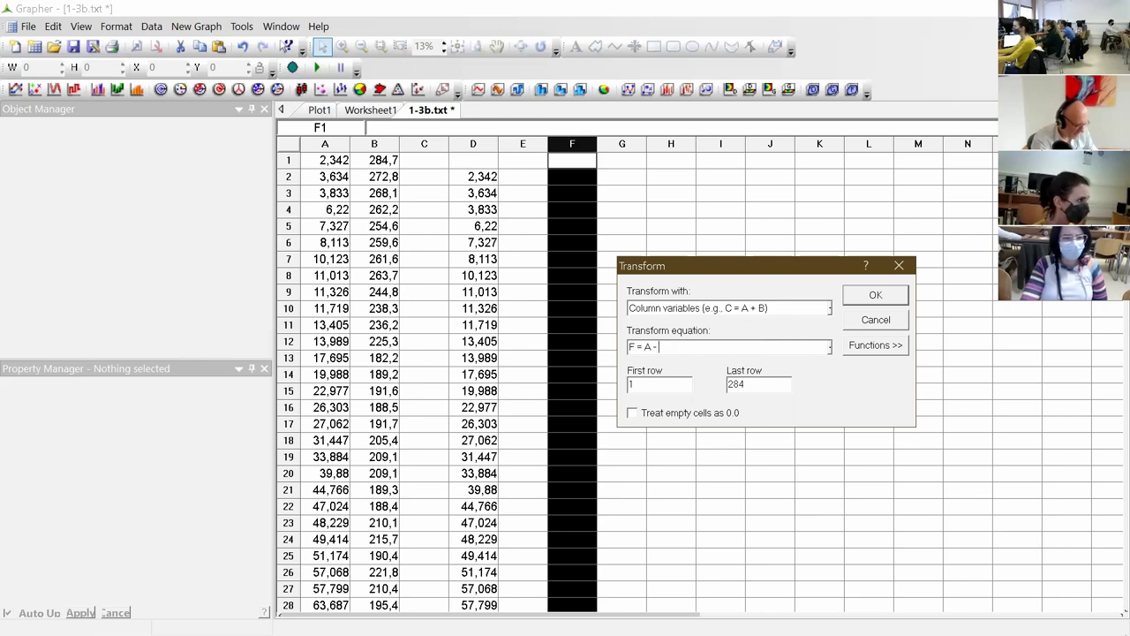
type(" - B")
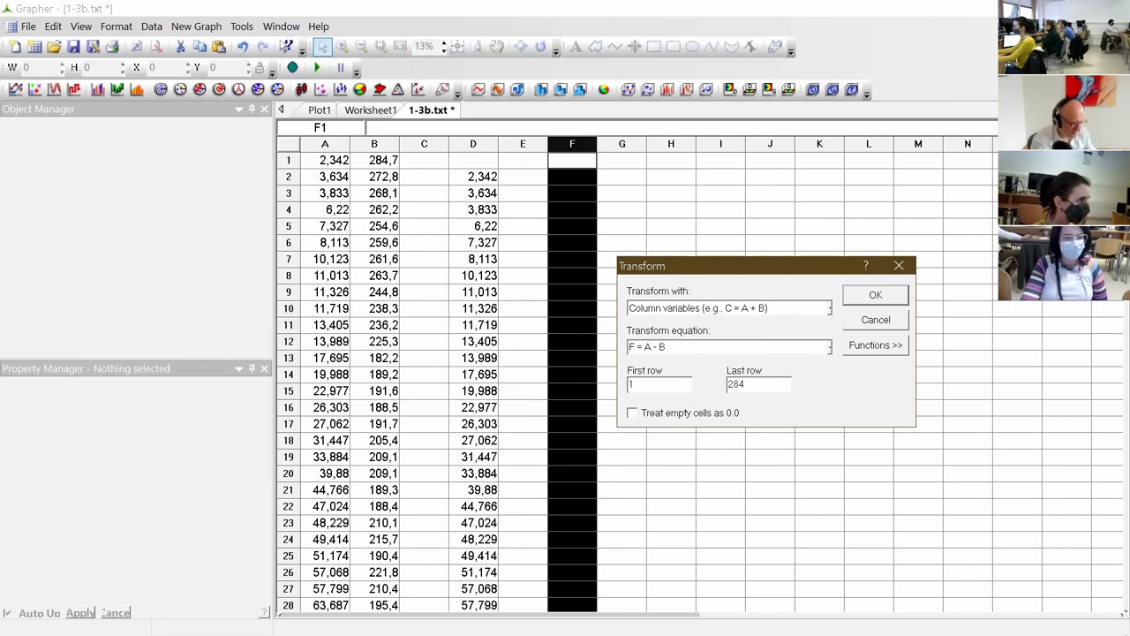
key("BackSpace")
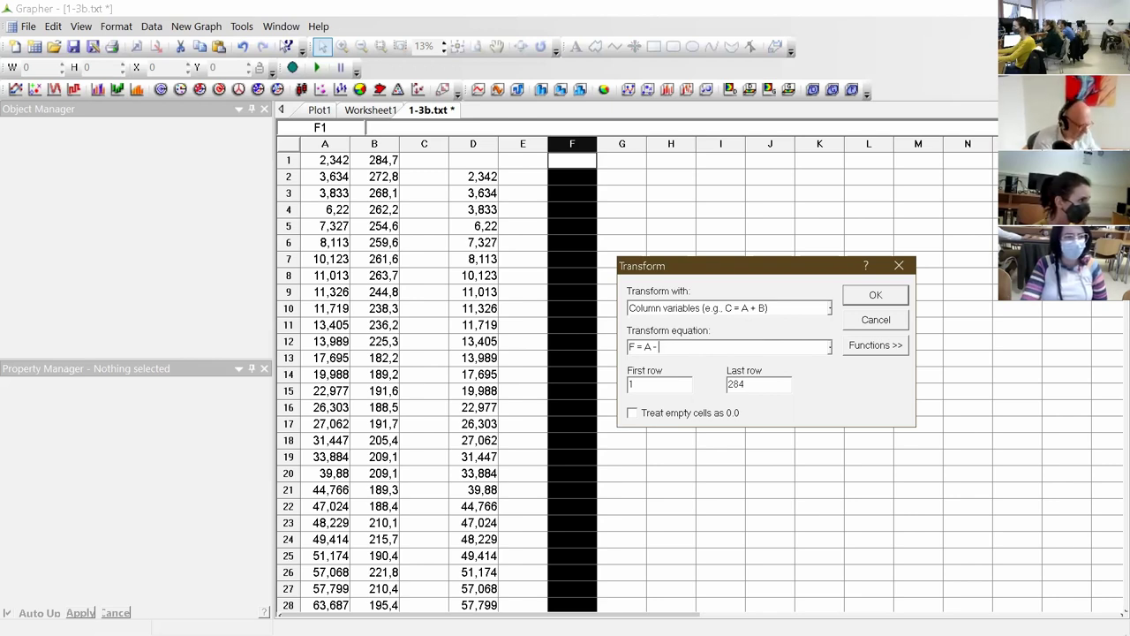
type("D")
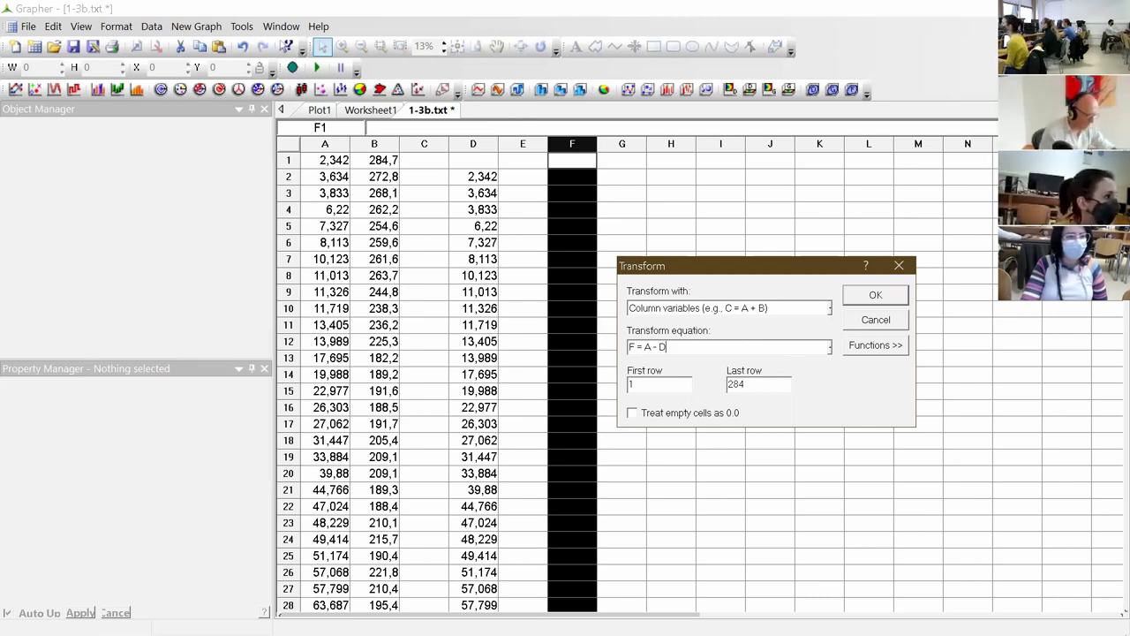
left_click(871, 300)
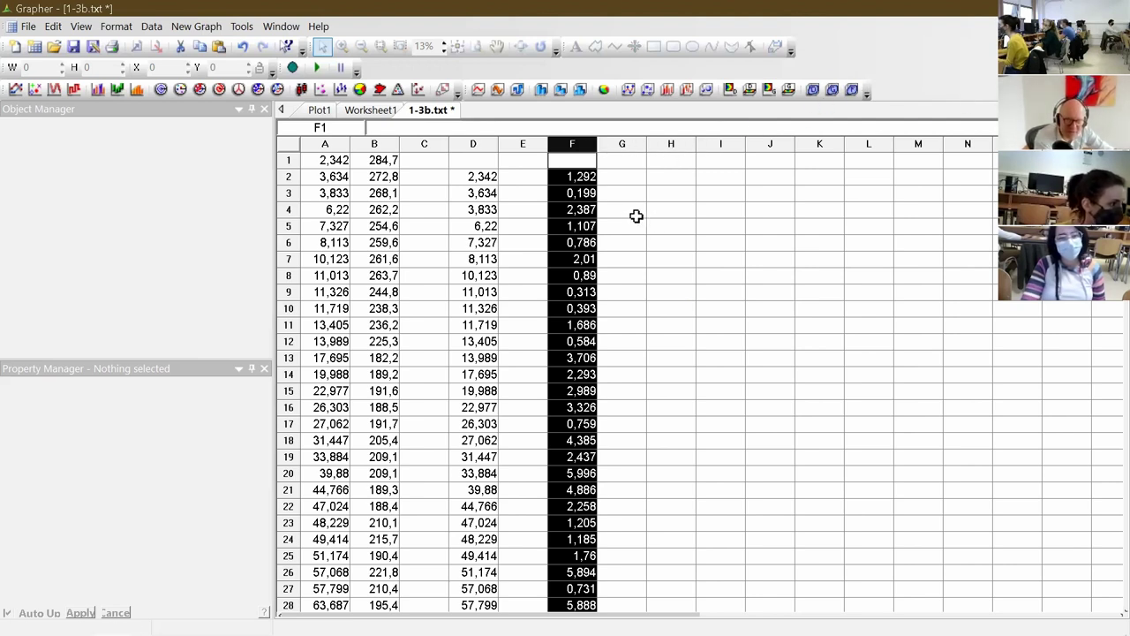
Examine the differences in column F from cell F2 down to the end of the data and return to the start
left_click(582, 180)
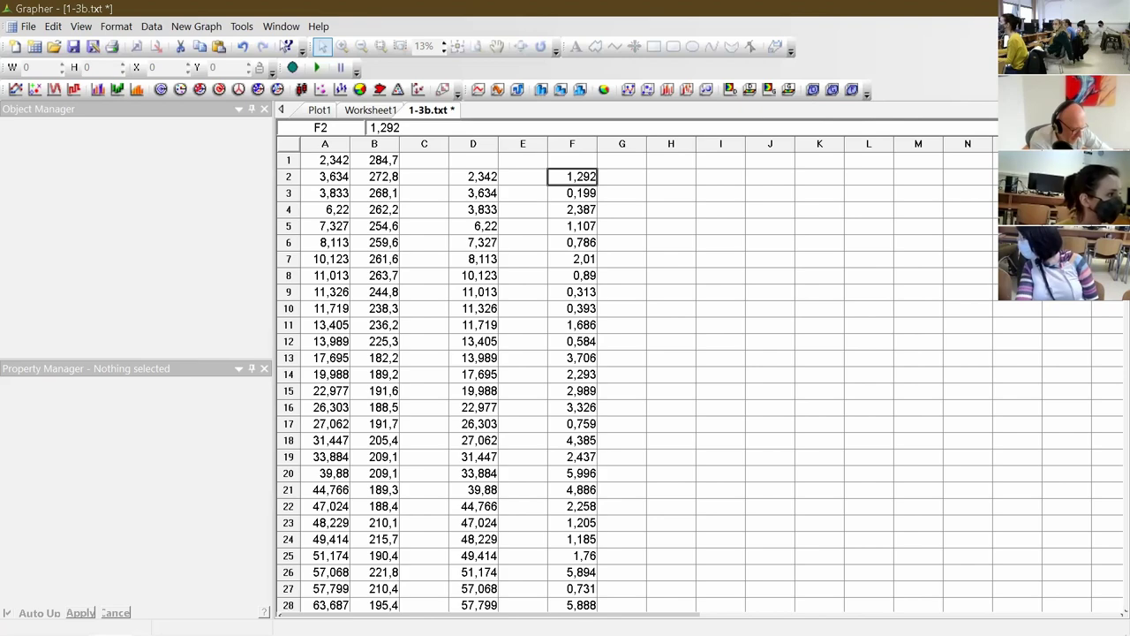
left_click_drag(1115, 150, 1107, 444)
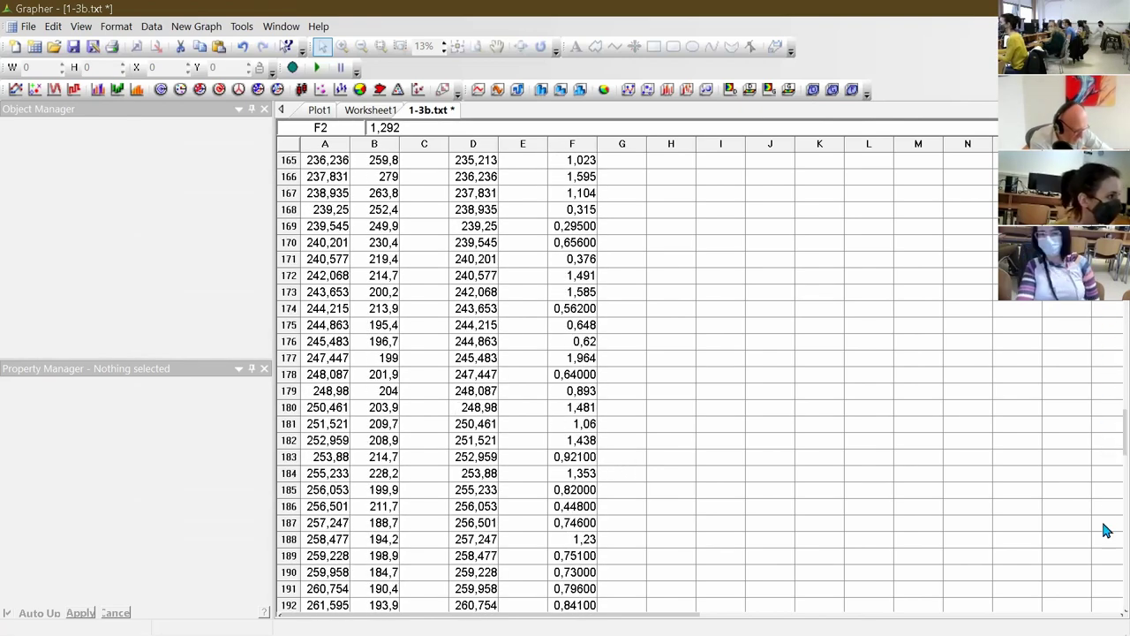
left_click_drag(1105, 454, 1107, 610)
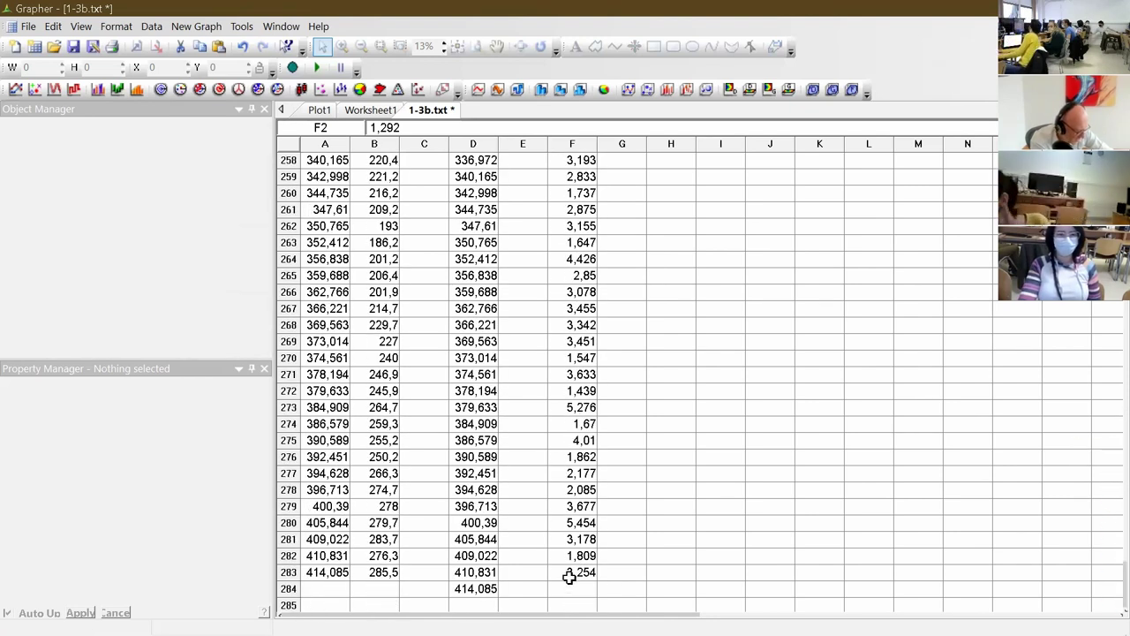
left_click_drag(1105, 601, 1106, 128)
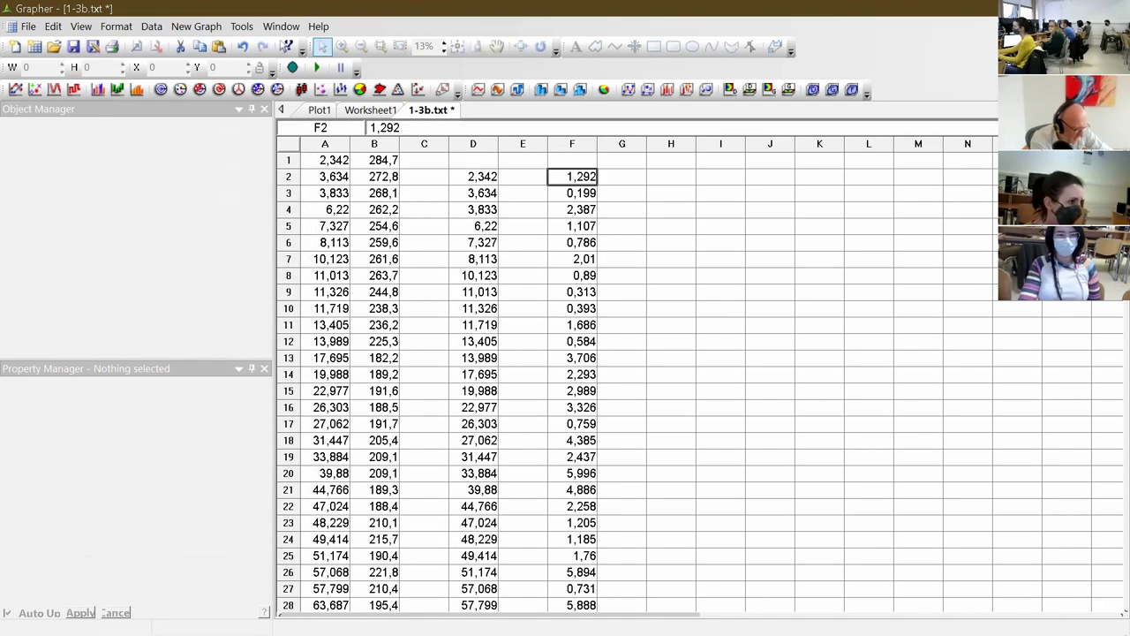
Compute sample statistics for column F in a results window, examine the minimum, and close the results
left_click(577, 141)
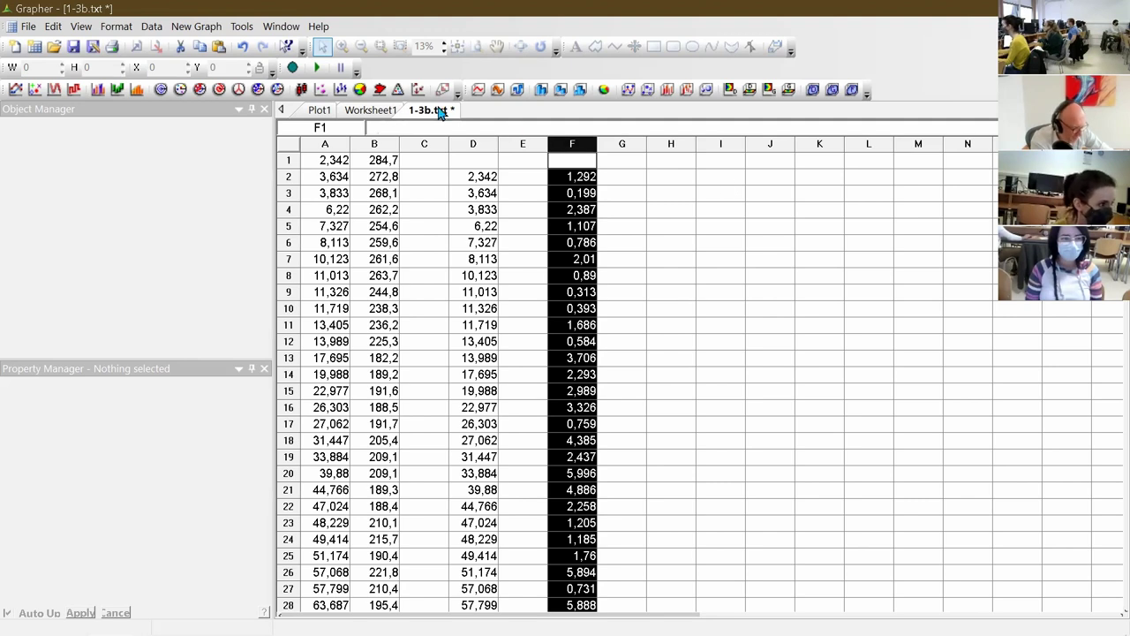
left_click(151, 27)
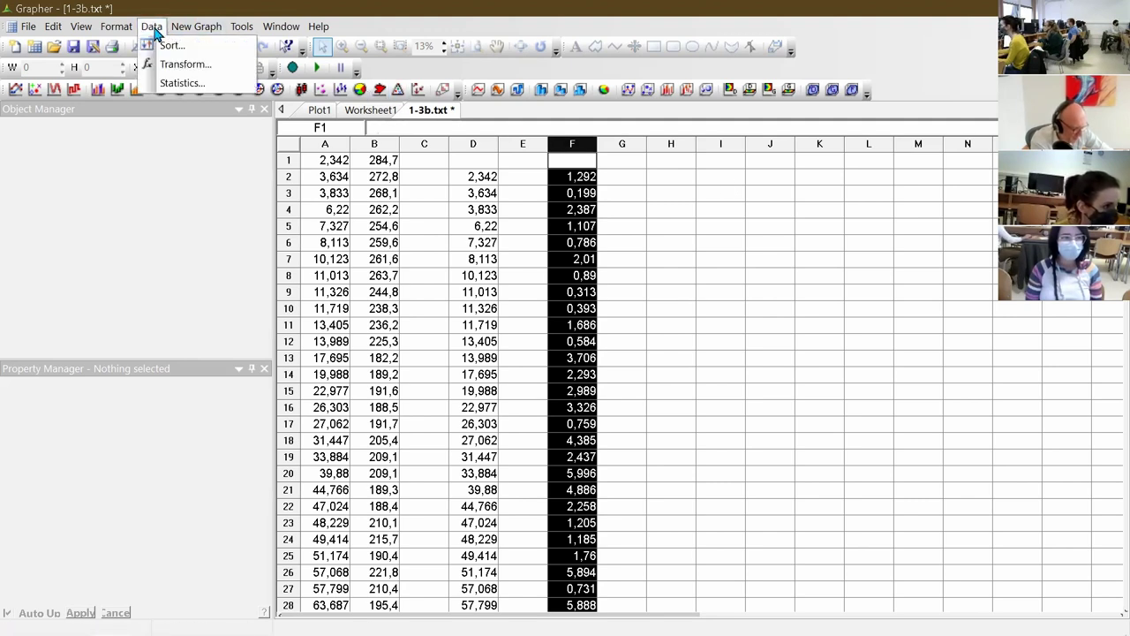
left_click(182, 83)
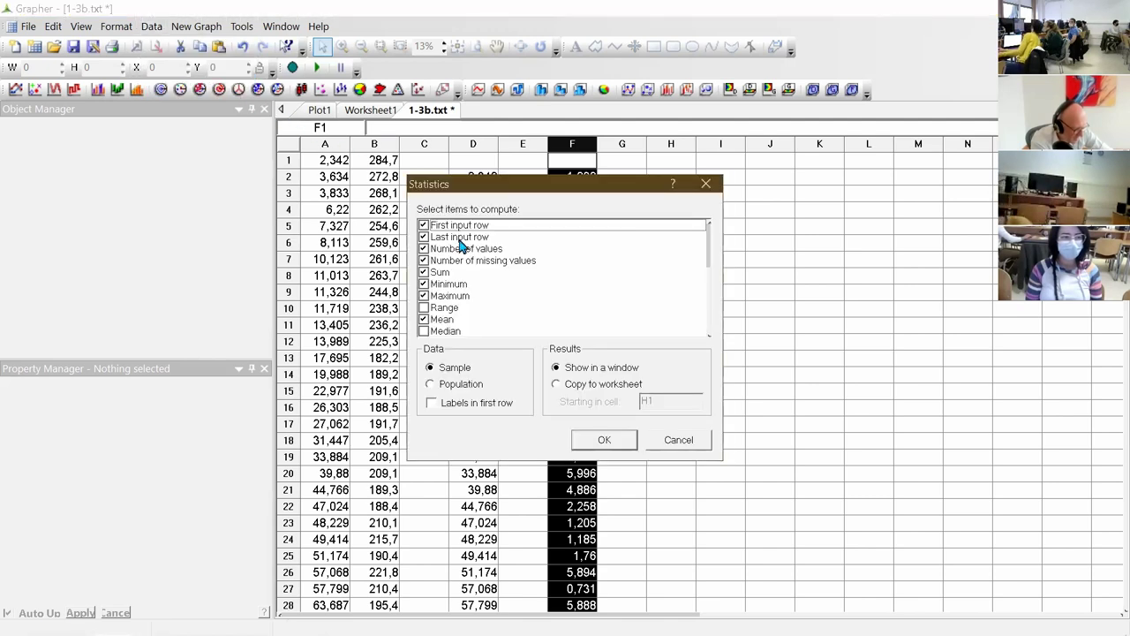
left_click(603, 441)
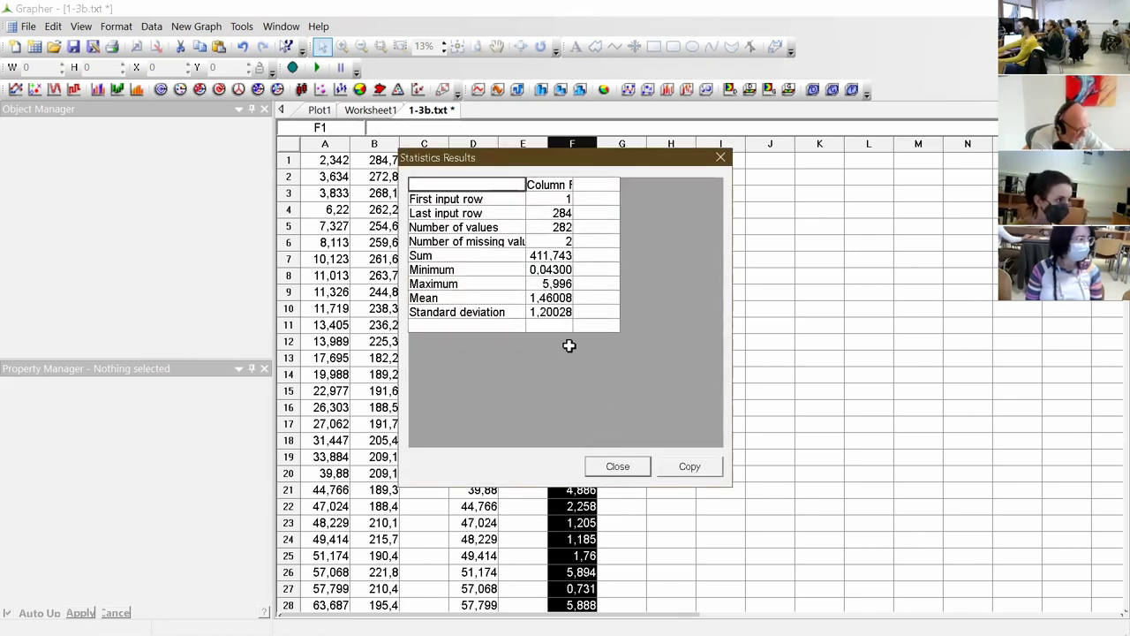
left_click(552, 271)
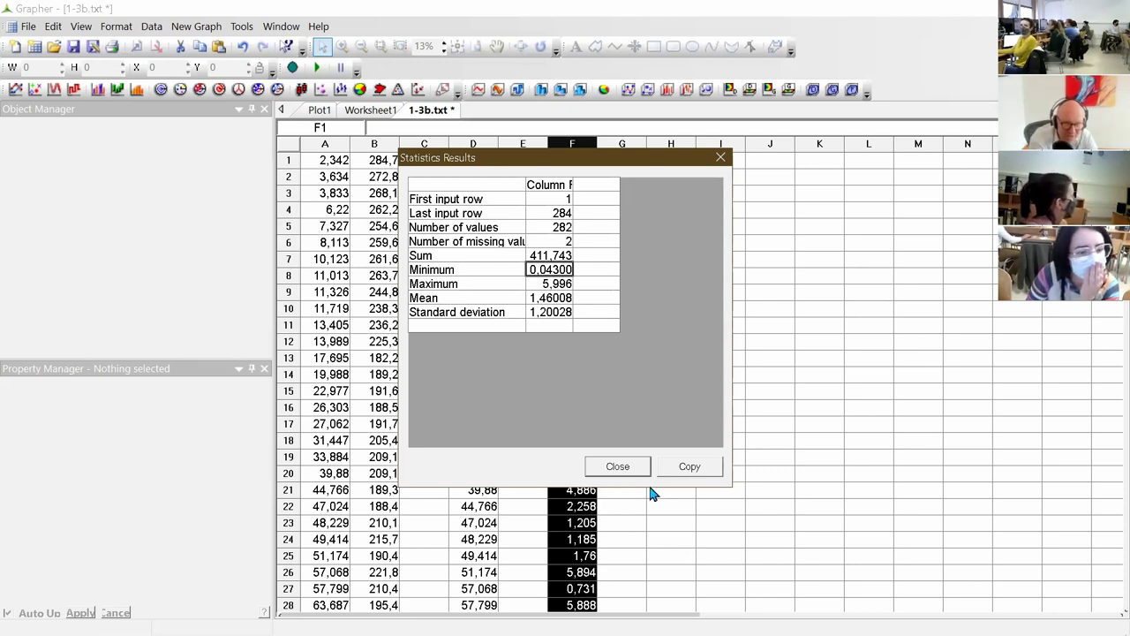
left_click(617, 467)
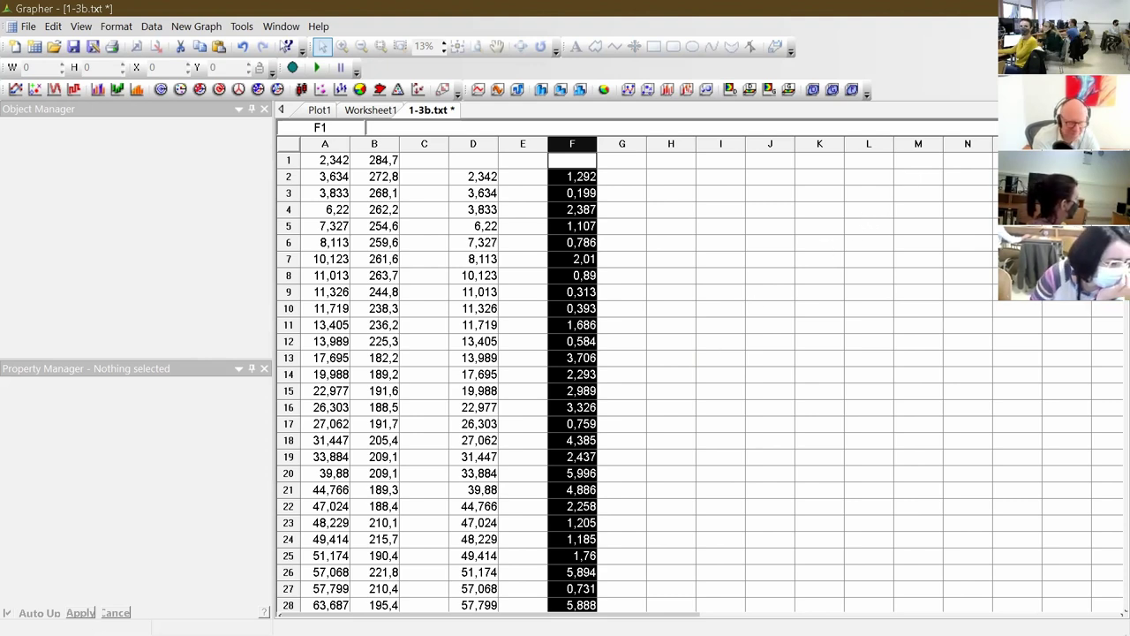
Switch to the presentation and advance to slide 1-33 on climate archives, variables and dating
mouse_move(468, 635)
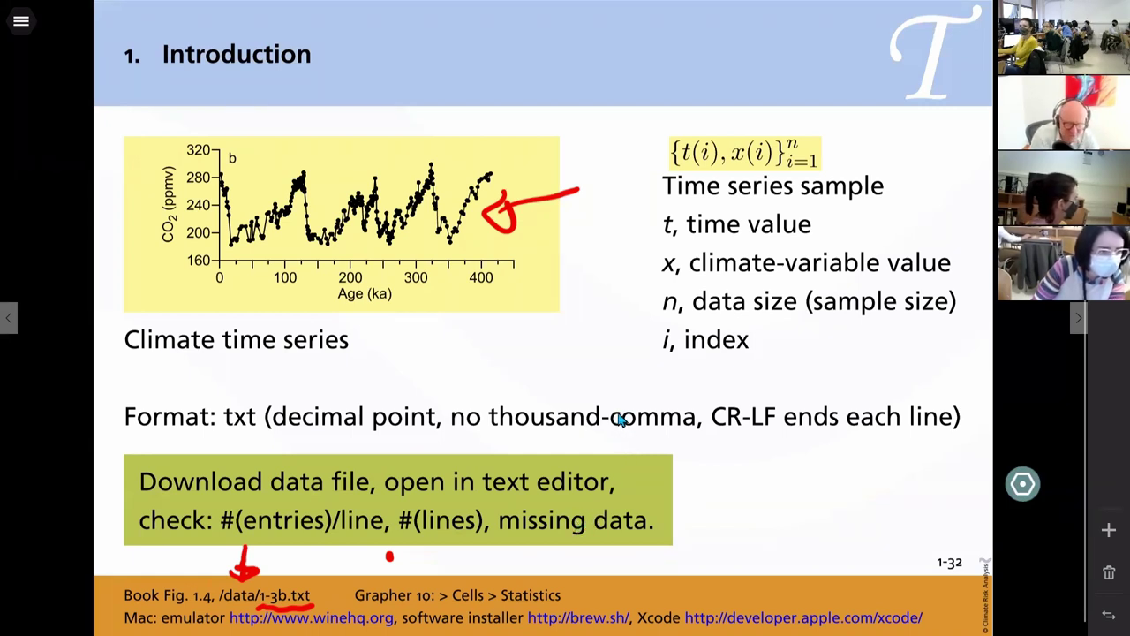
key("Right")
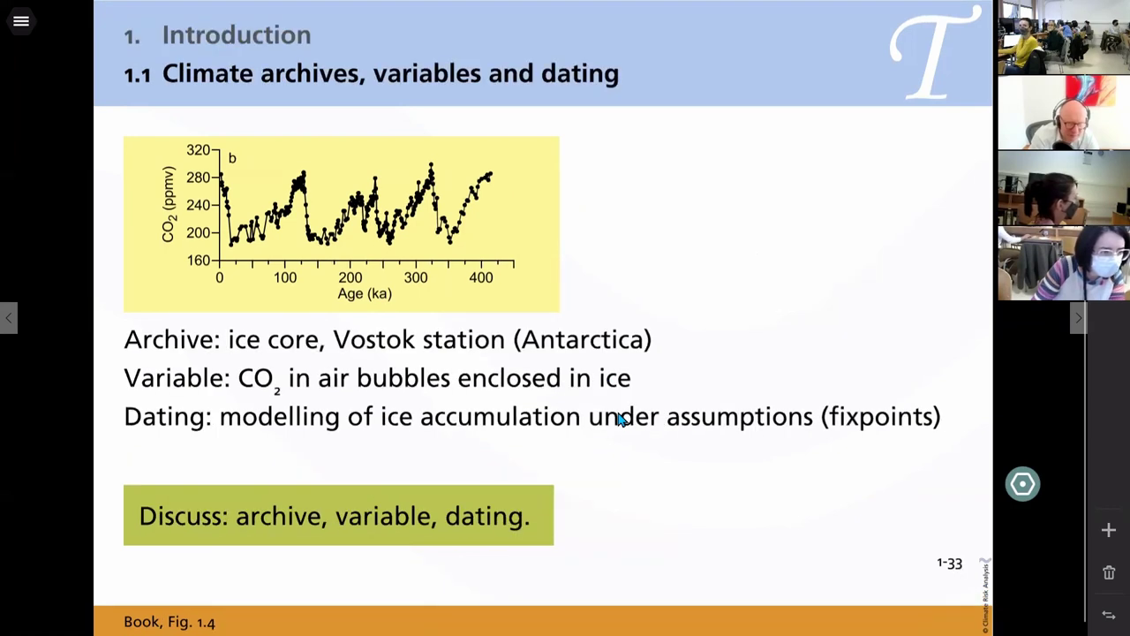
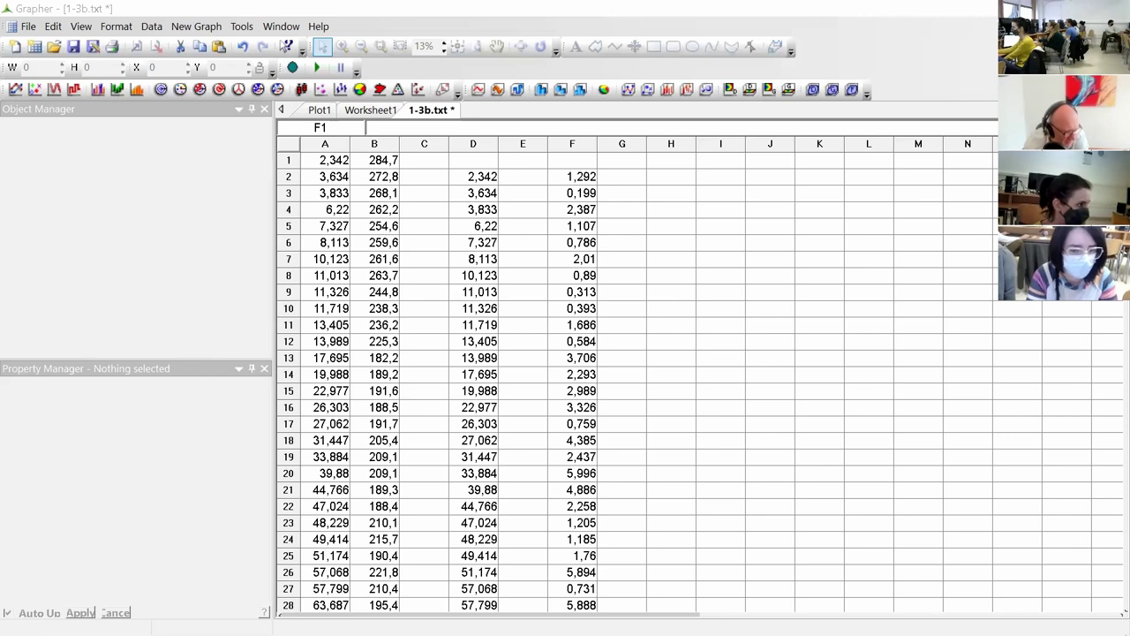
Close the 1-3b.txt worksheet in Grapher
key("ctrl+F4")
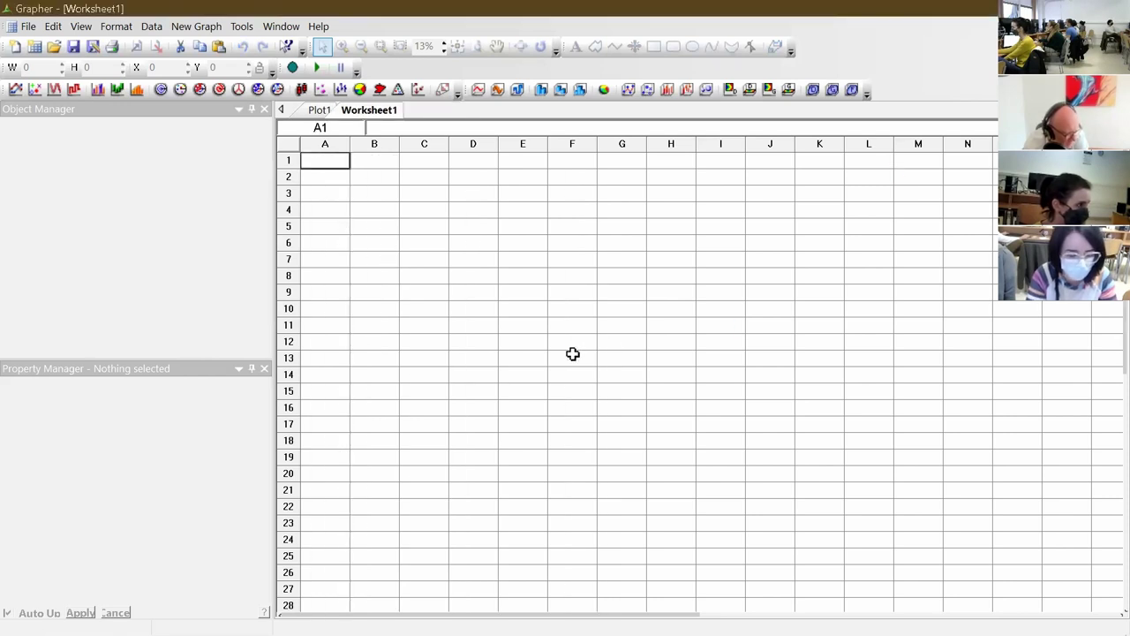
Open the data file 1-3b-res.txt as a worksheet, importing it as delimited text from row 1
left_click(31, 26)
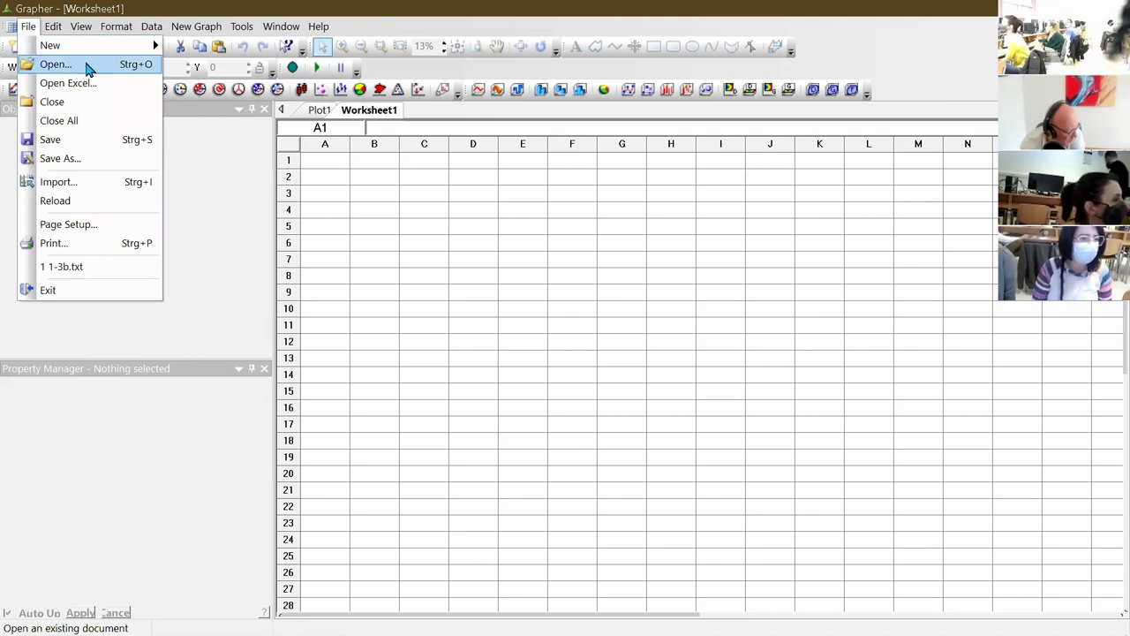
left_click(68, 69)
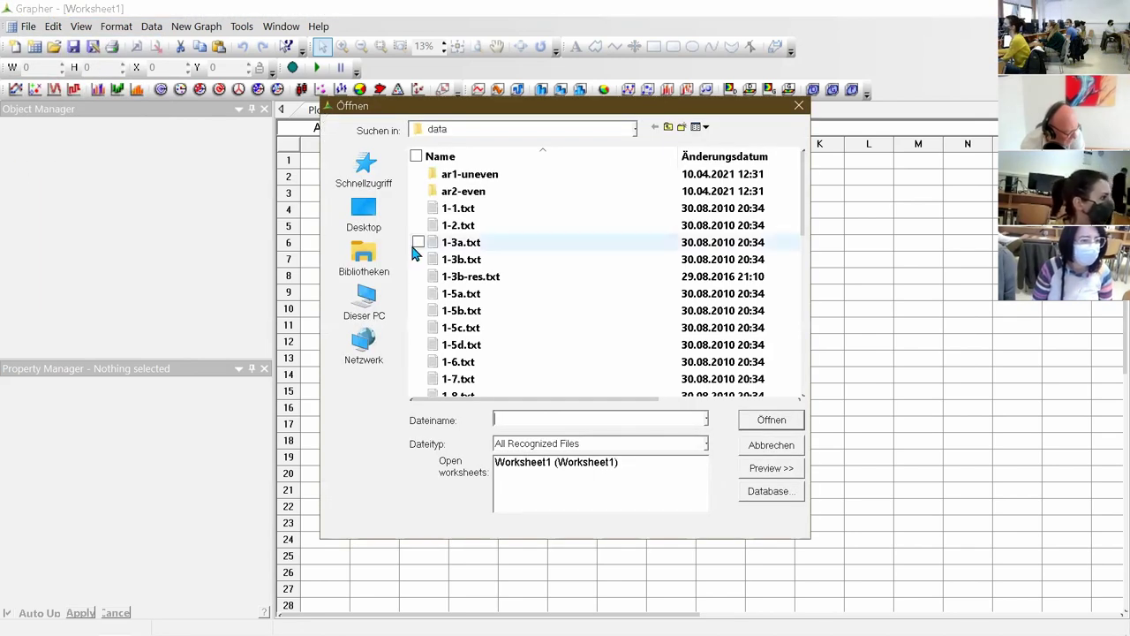
left_click(476, 279)
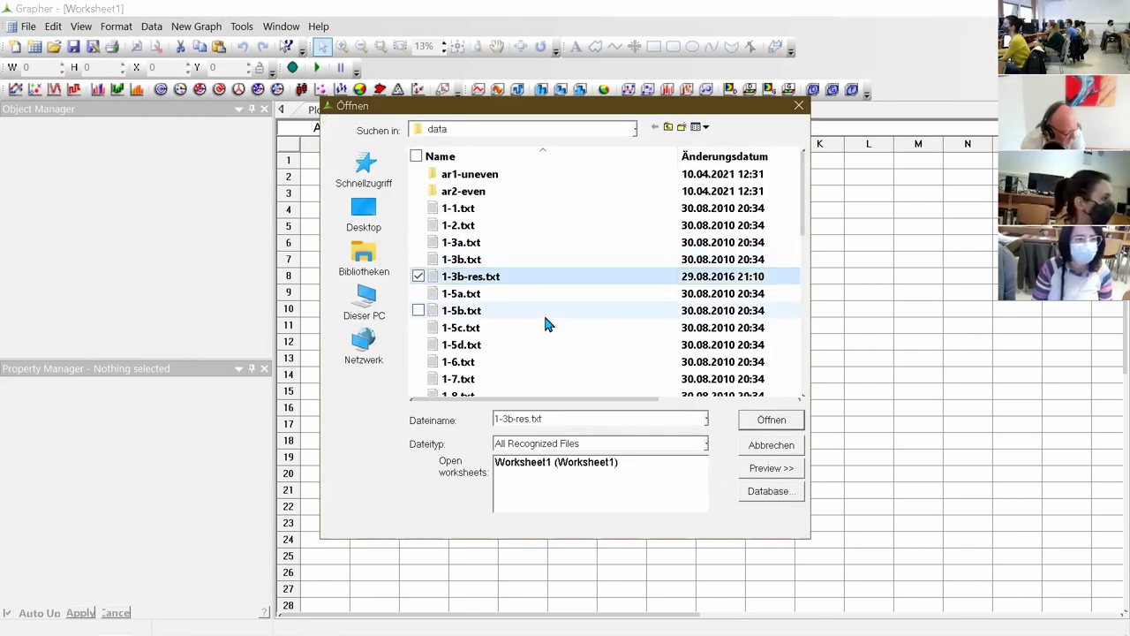
left_click(774, 420)
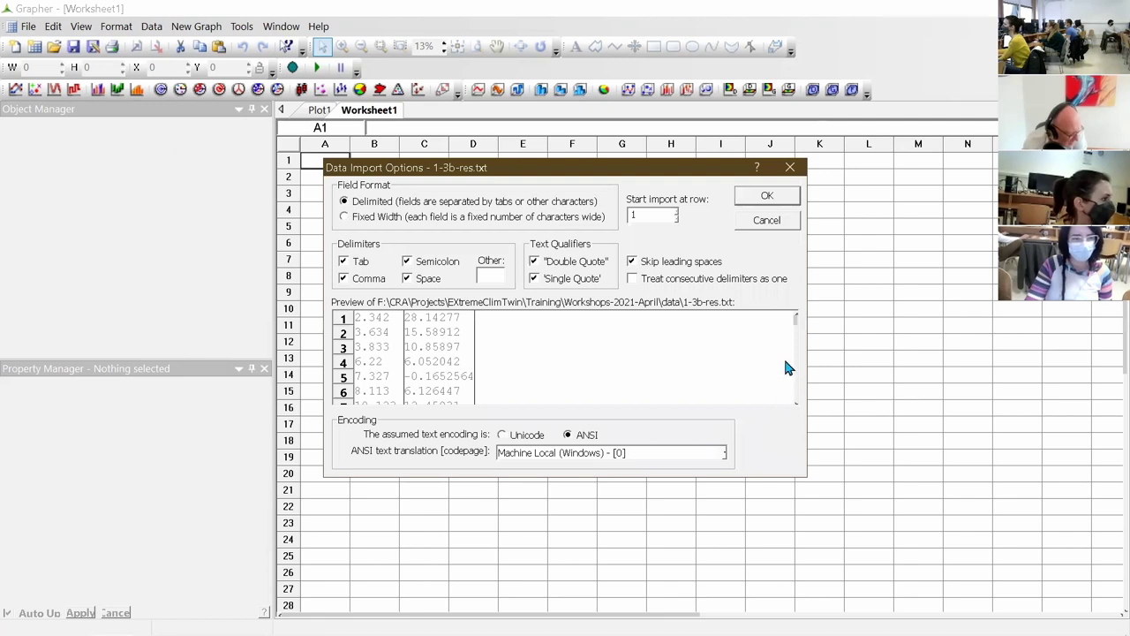
left_click(765, 198)
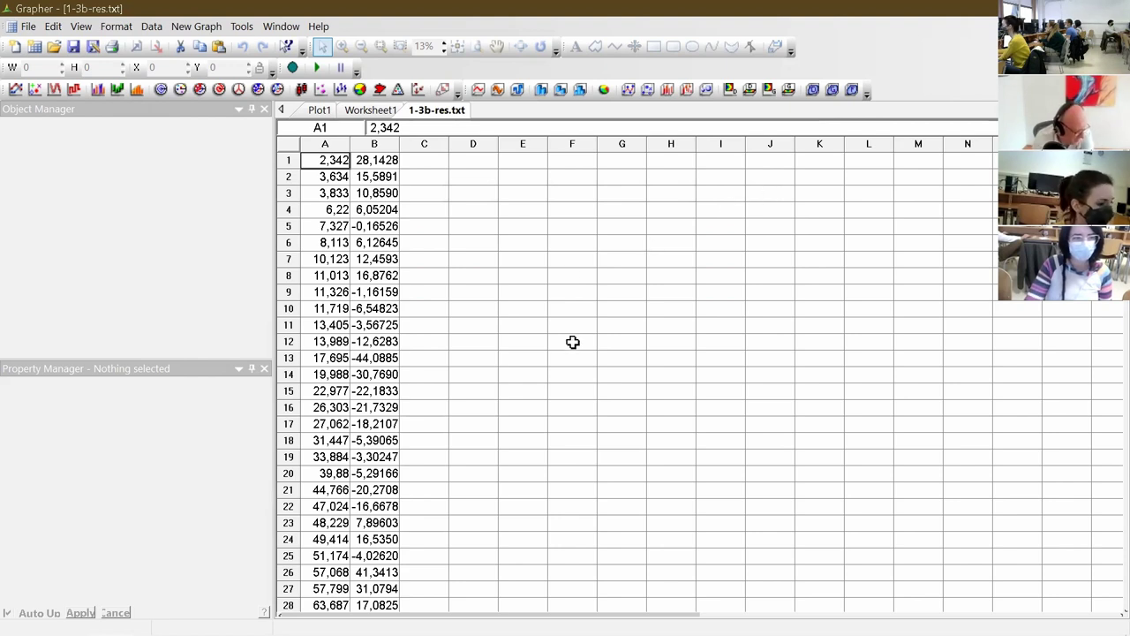
left_click(330, 144)
left_click(376, 143)
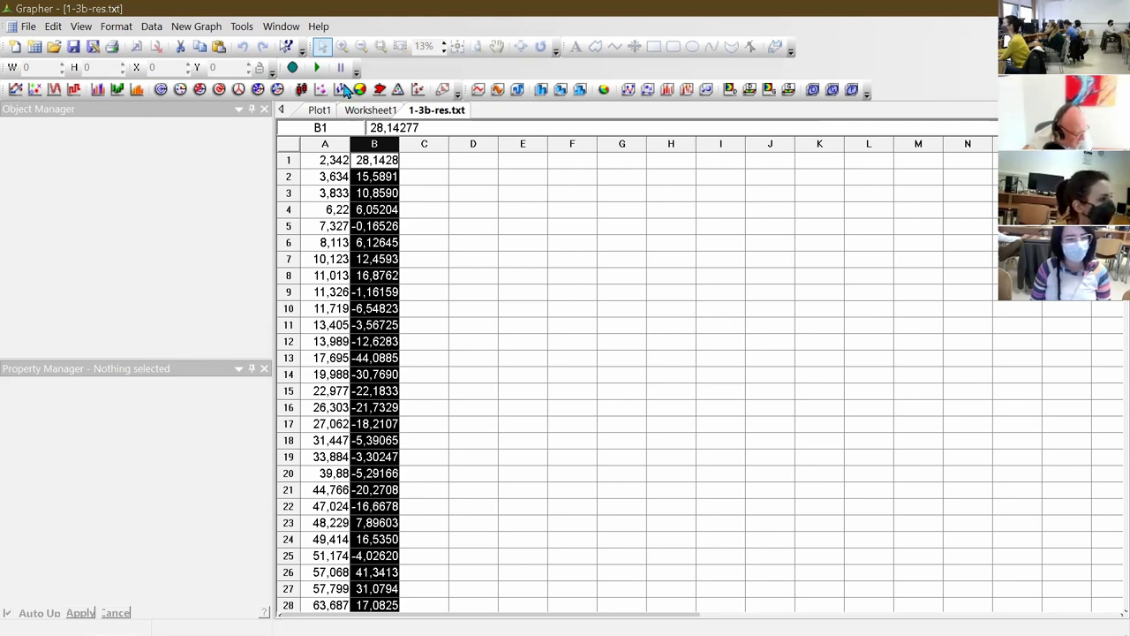
left_click(201, 28)
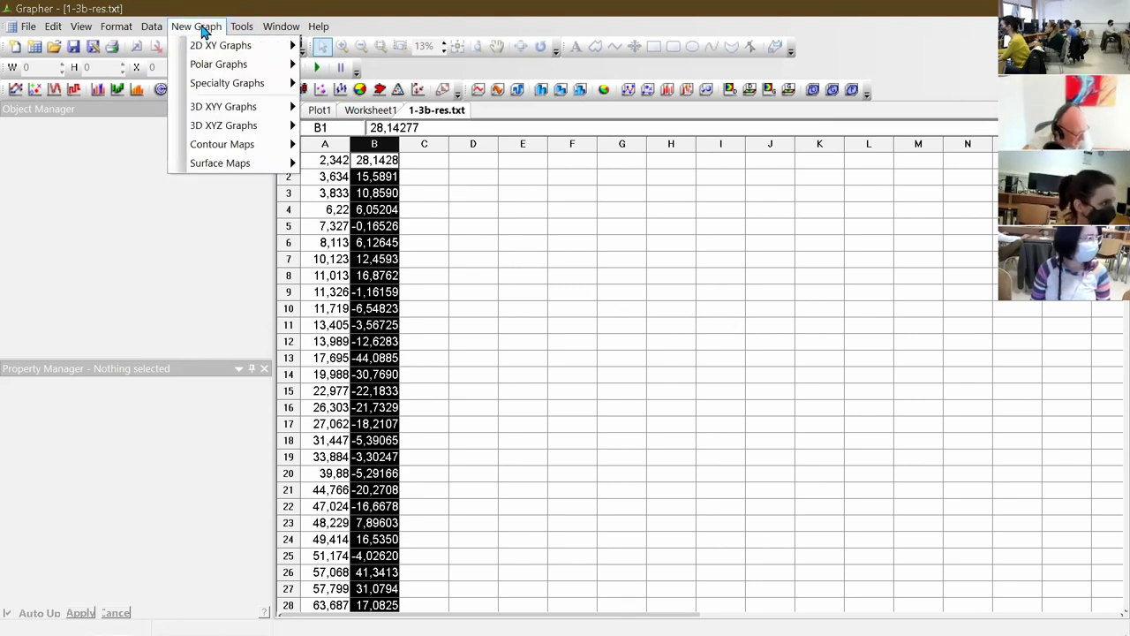
mouse_move(237, 51)
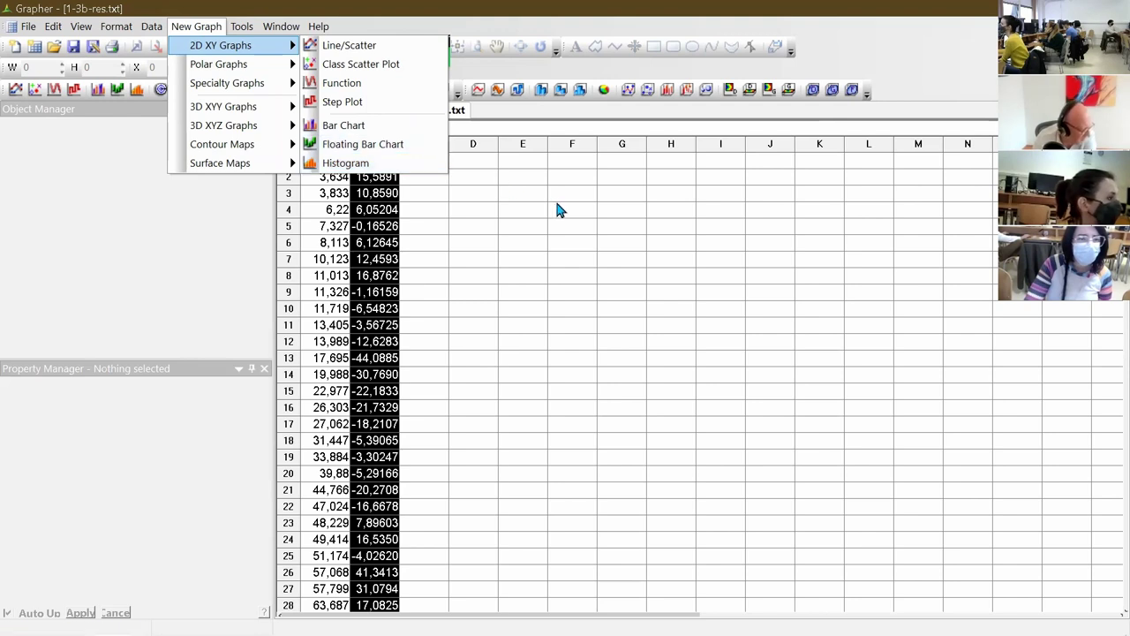
left_click(543, 279)
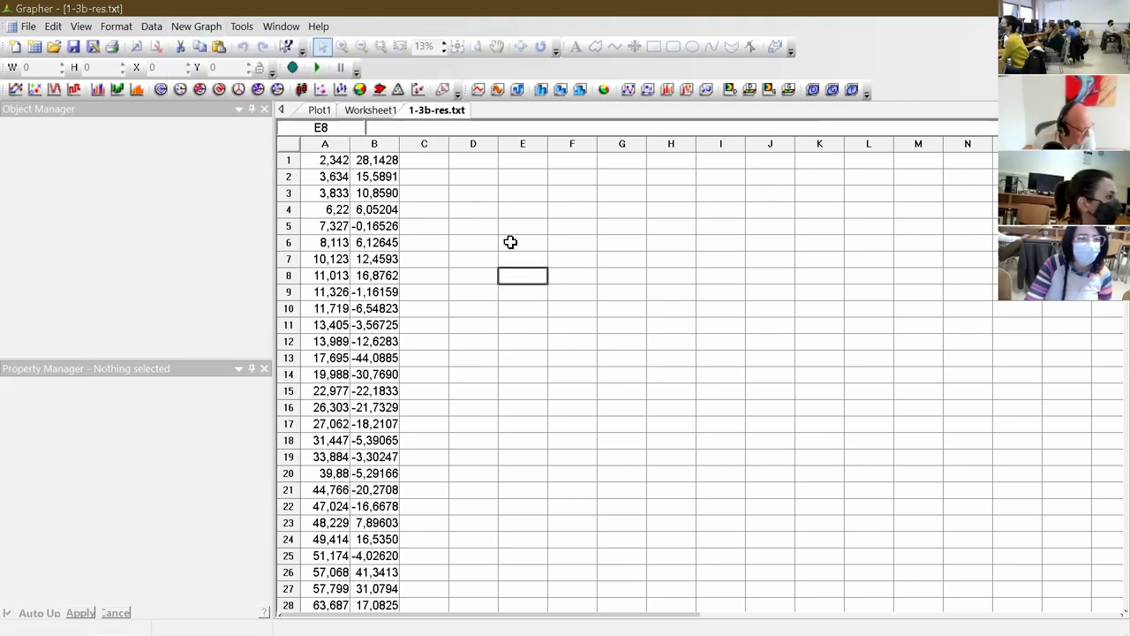
Create a 2D histogram from column B of the 1-3b-res.txt worksheet
left_click(334, 144)
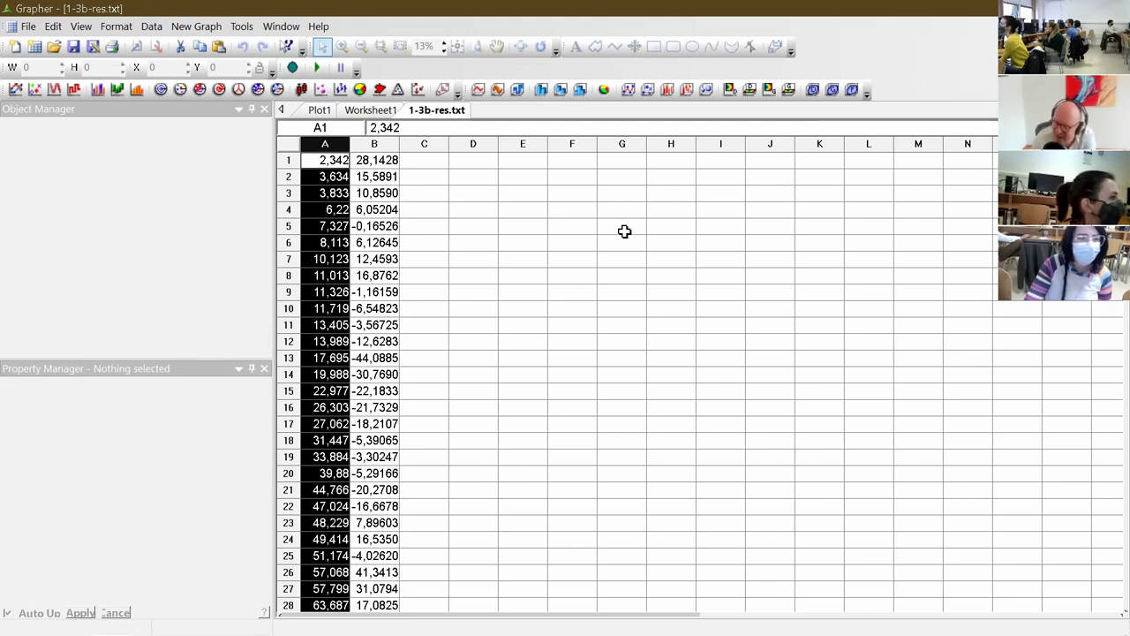
left_click(380, 143)
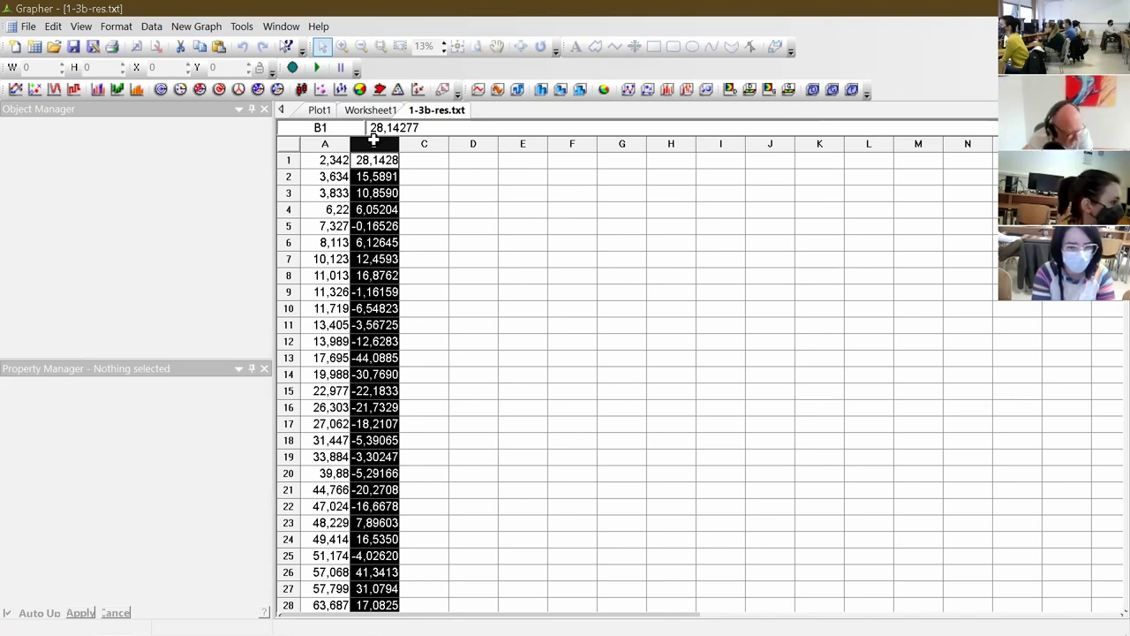
left_click(203, 26)
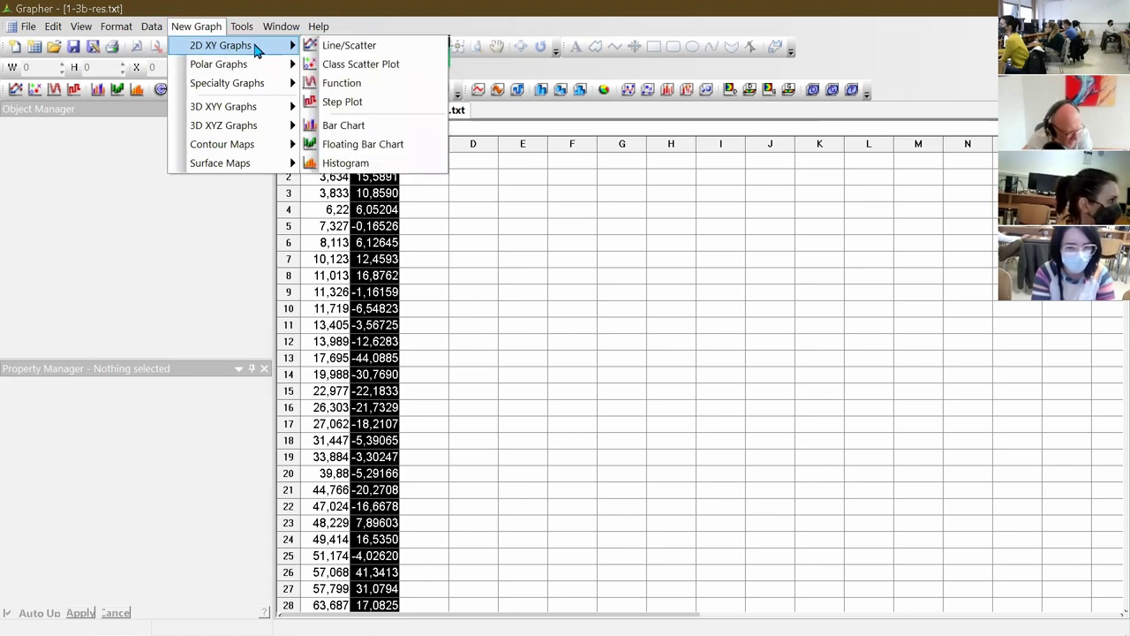
left_click(375, 164)
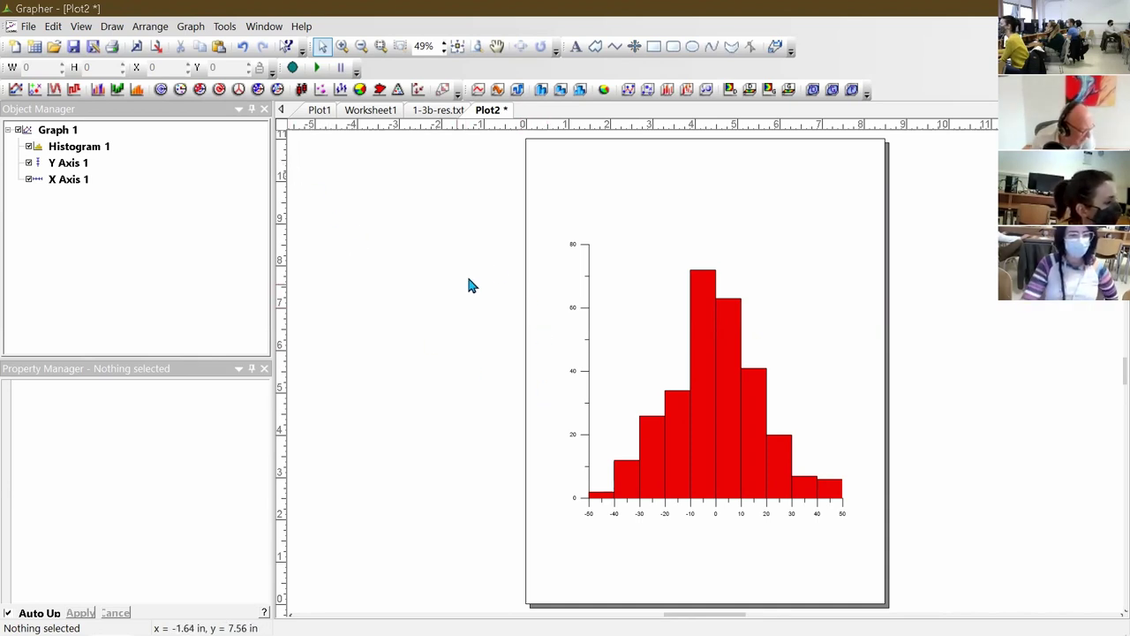
Move the histogram's Y axis away from the bars to about X 1.24 in and Y 2.46 in
left_click(574, 254)
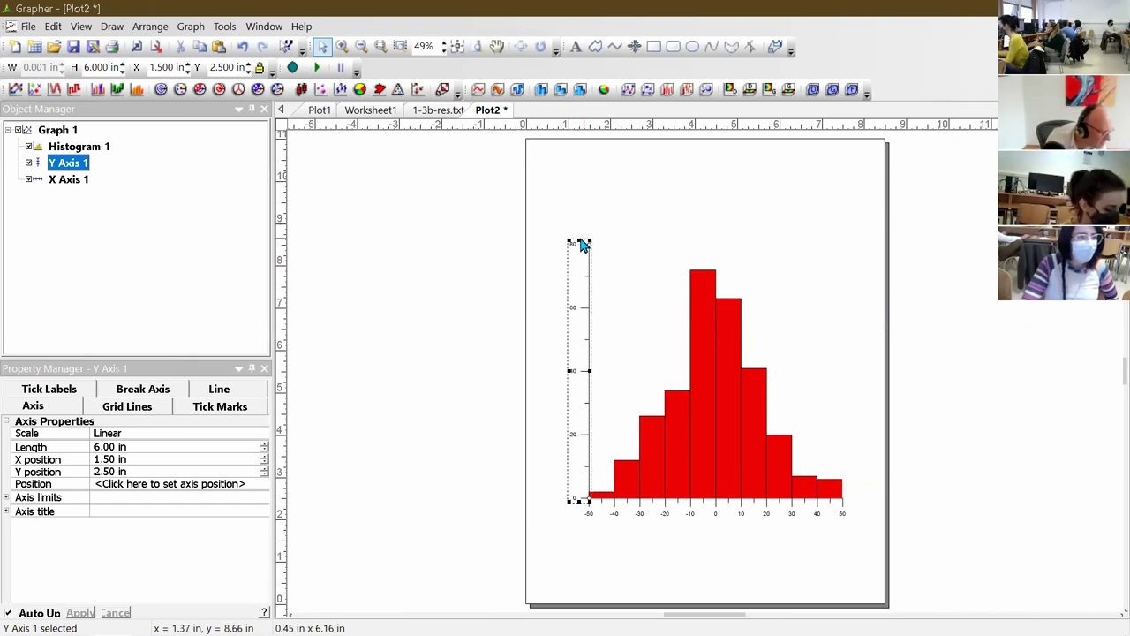
mouse_move(575, 499)
left_mouse_down()
mouse_move(573, 471)
mouse_move(562, 497)
left_mouse_up()
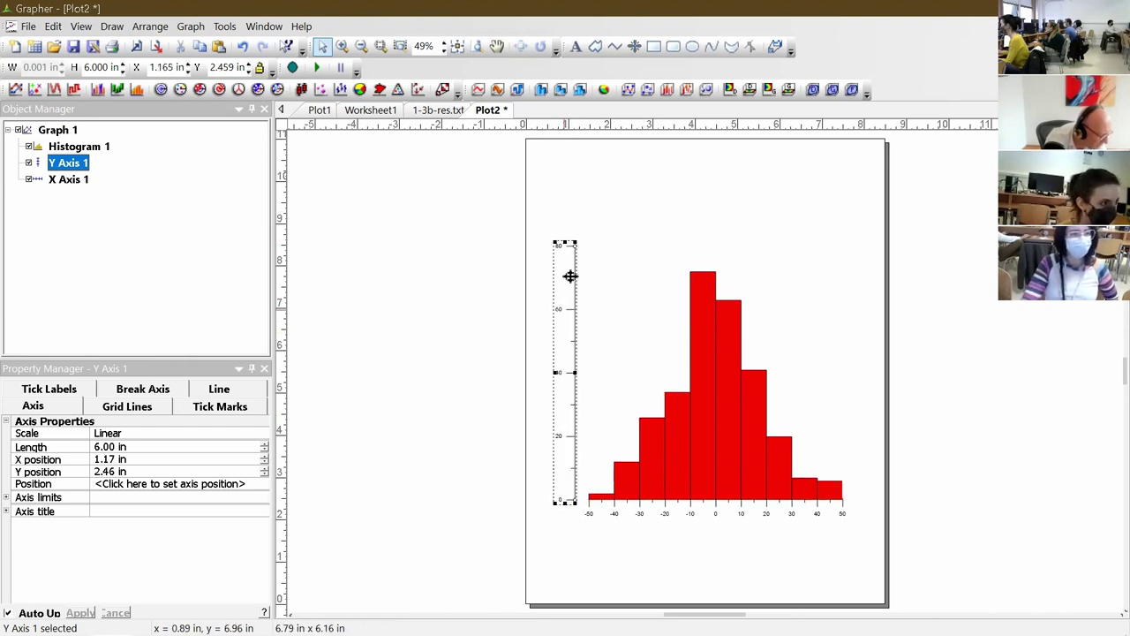
mouse_move(561, 246)
left_mouse_down()
mouse_move(561, 306)
mouse_move(567, 244)
left_mouse_up()
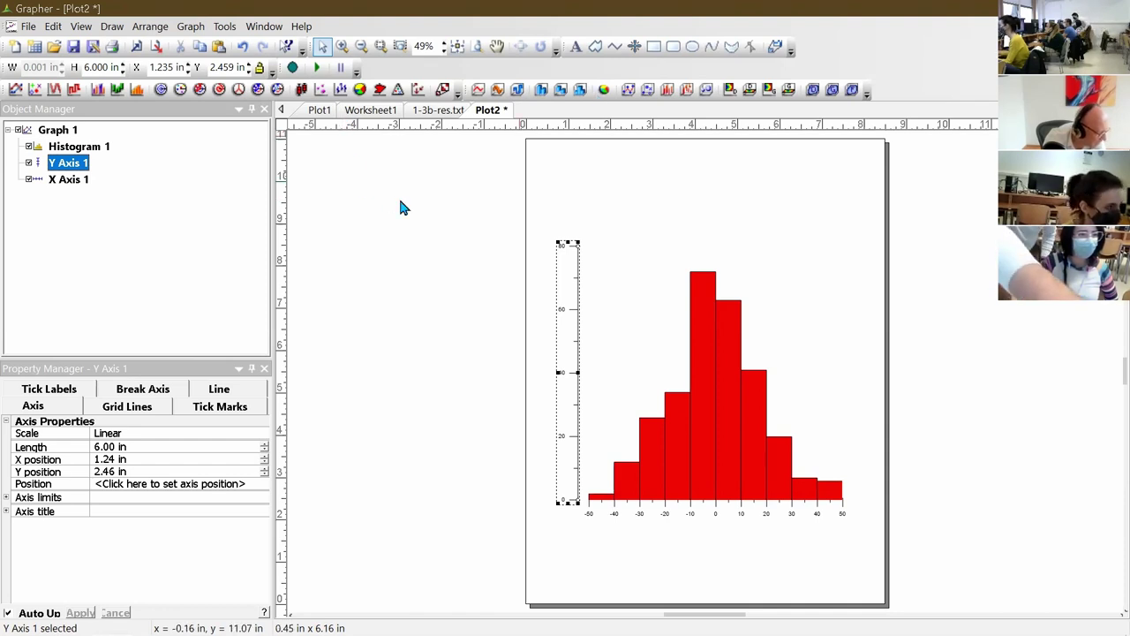
Shorten the histogram's Y axis to a length of about 3.41 in
left_click(446, 42)
left_click(445, 42)
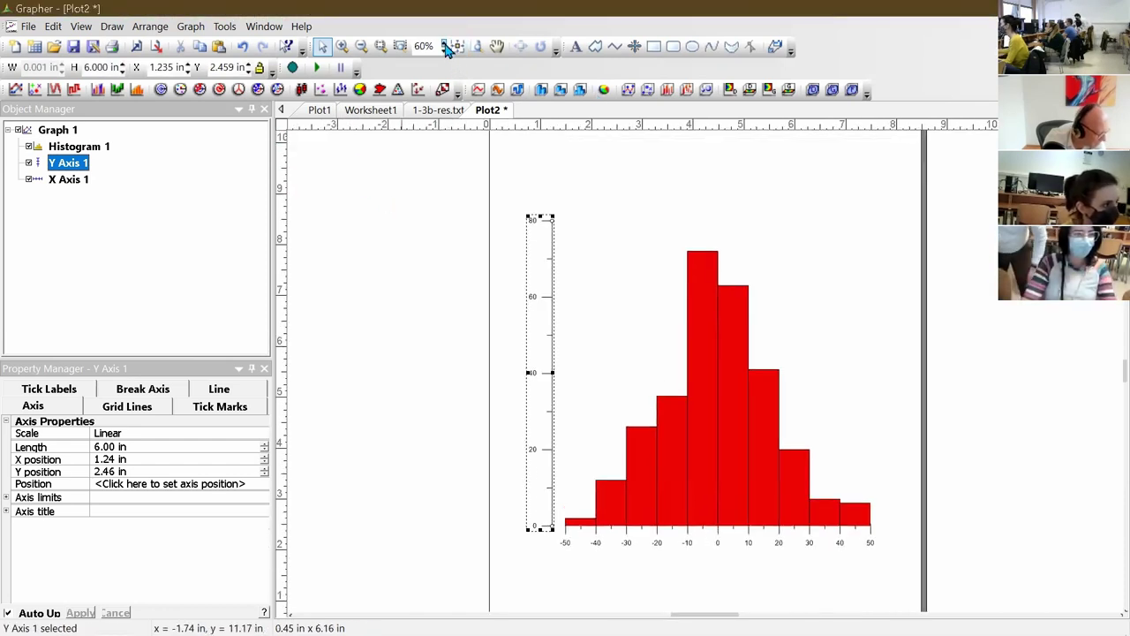
left_click(446, 44)
left_click(446, 44)
left_click(446, 44)
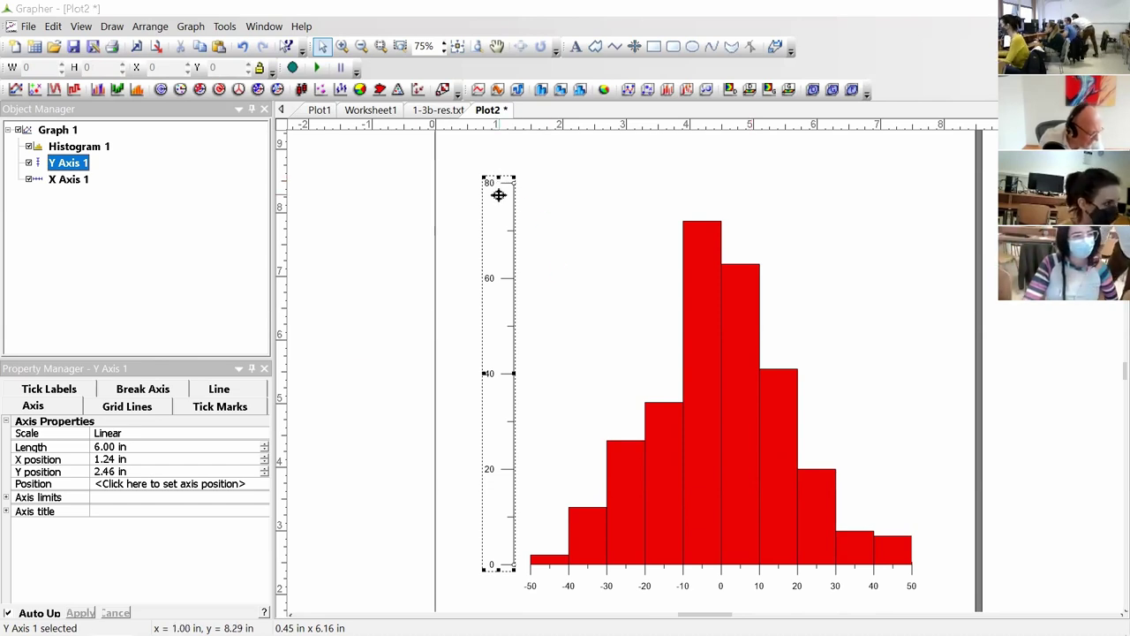
left_click_drag(497, 177, 498, 347)
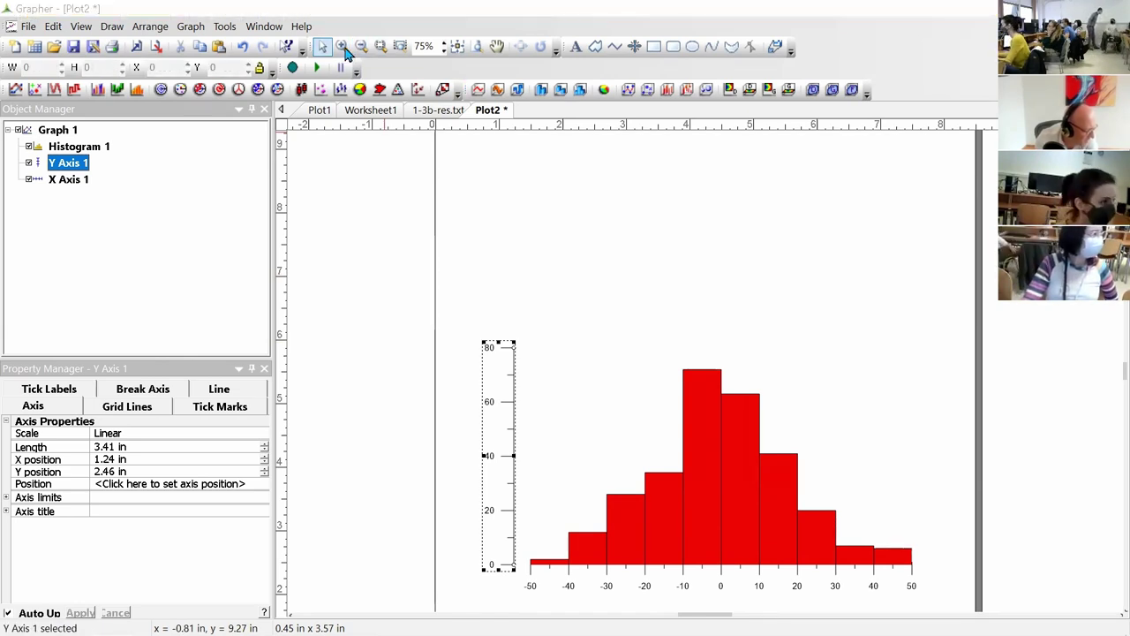
Move the whole histogram graph higher on the page and deselect it
left_click(444, 44)
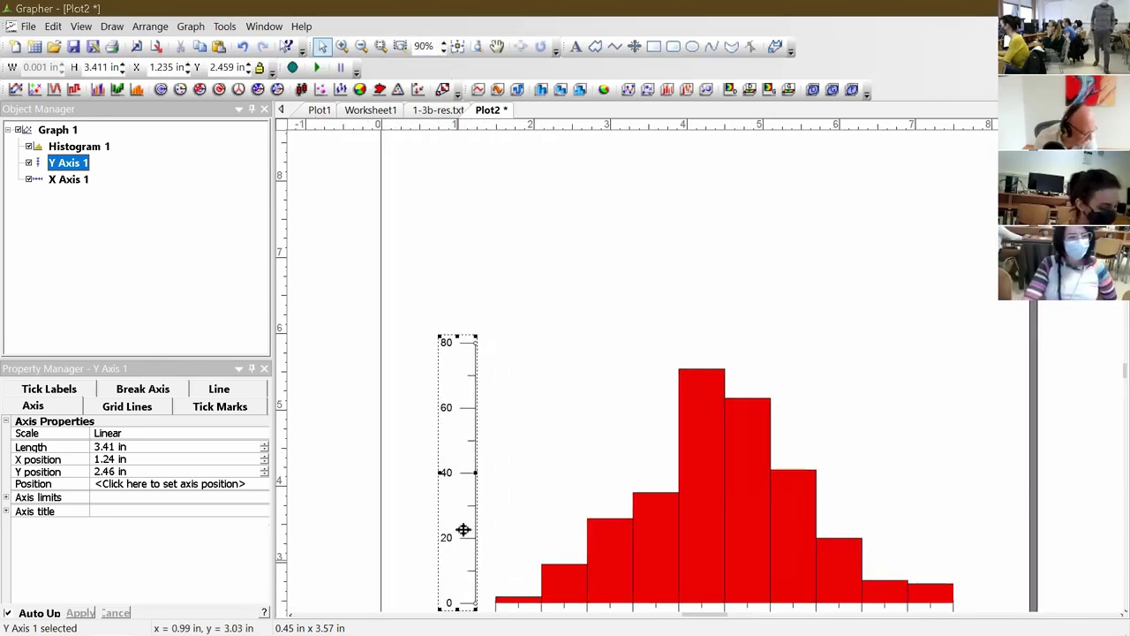
left_click(513, 573)
left_click_drag(513, 573, 492, 459)
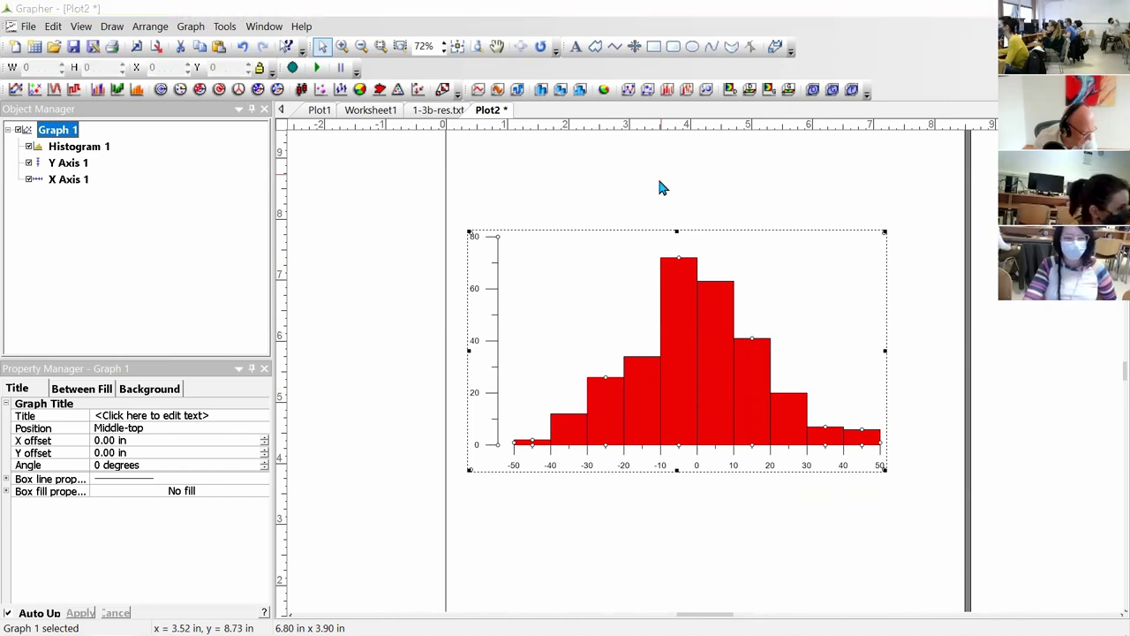
left_click(699, 509)
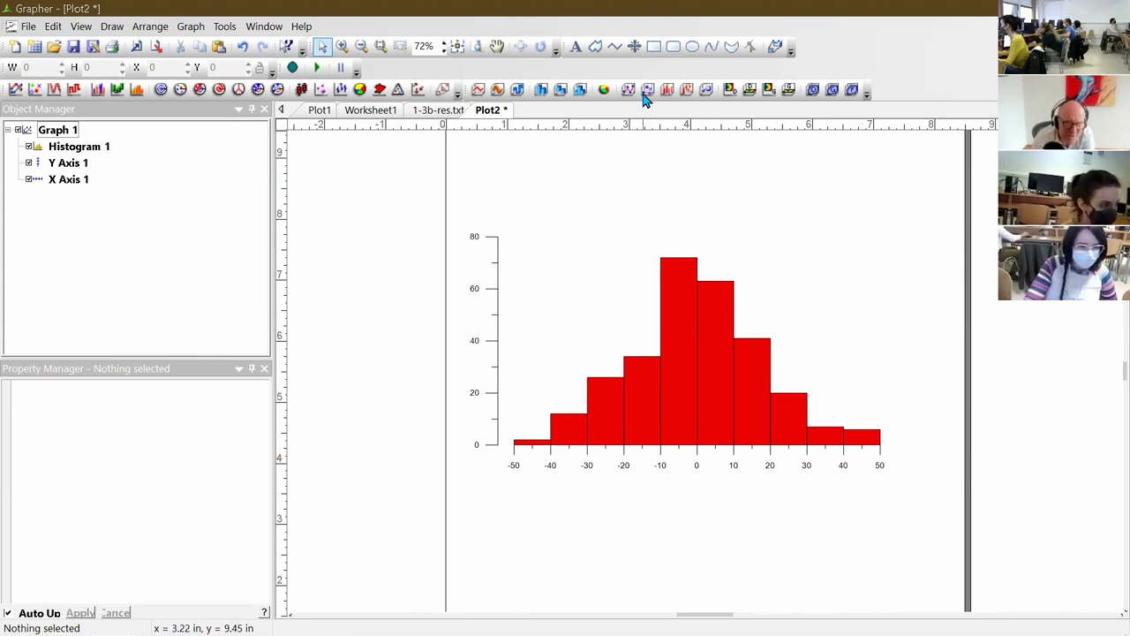
Compute sample statistics for column B of 1-3b-res.txt in a results window, examine the minimum, and close the results
left_click(435, 110)
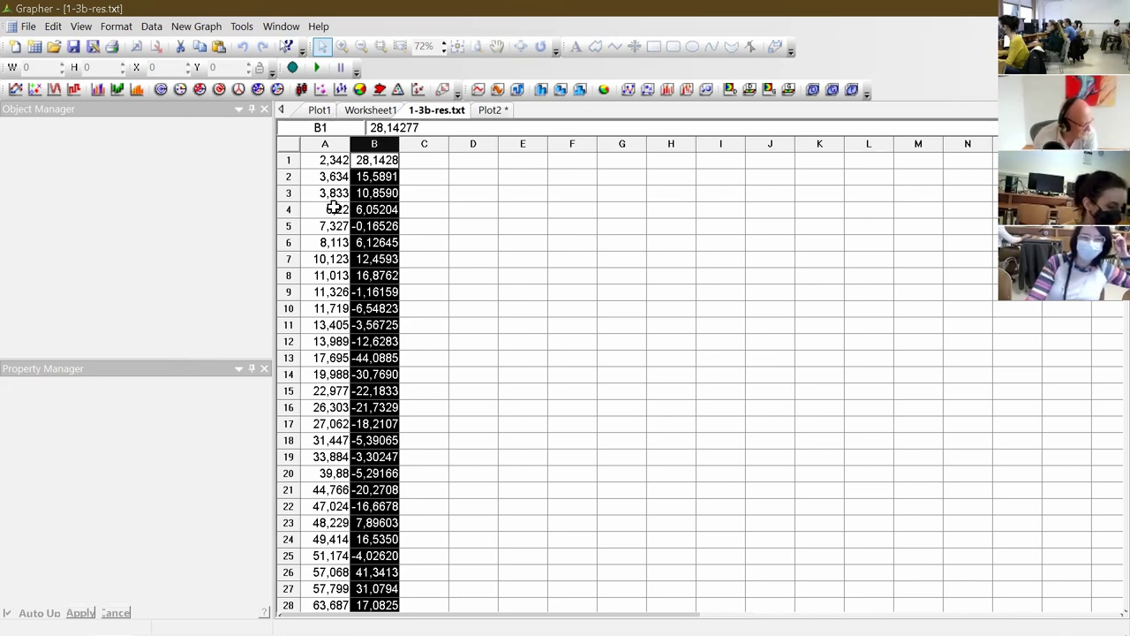
left_click(191, 31)
mouse_move(160, 34)
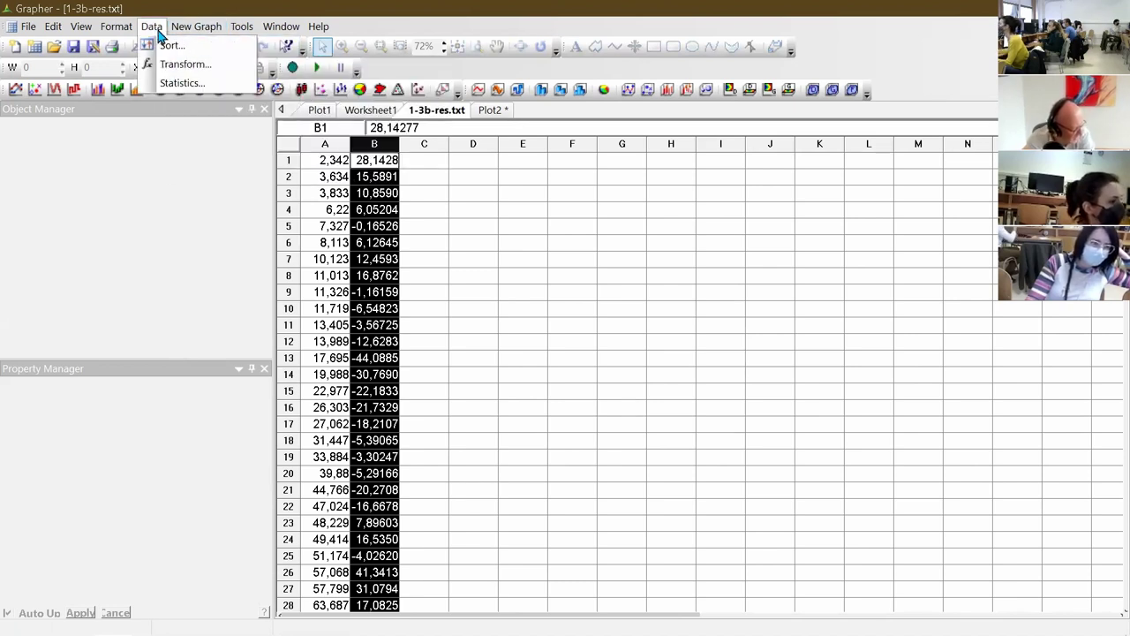
left_click(177, 81)
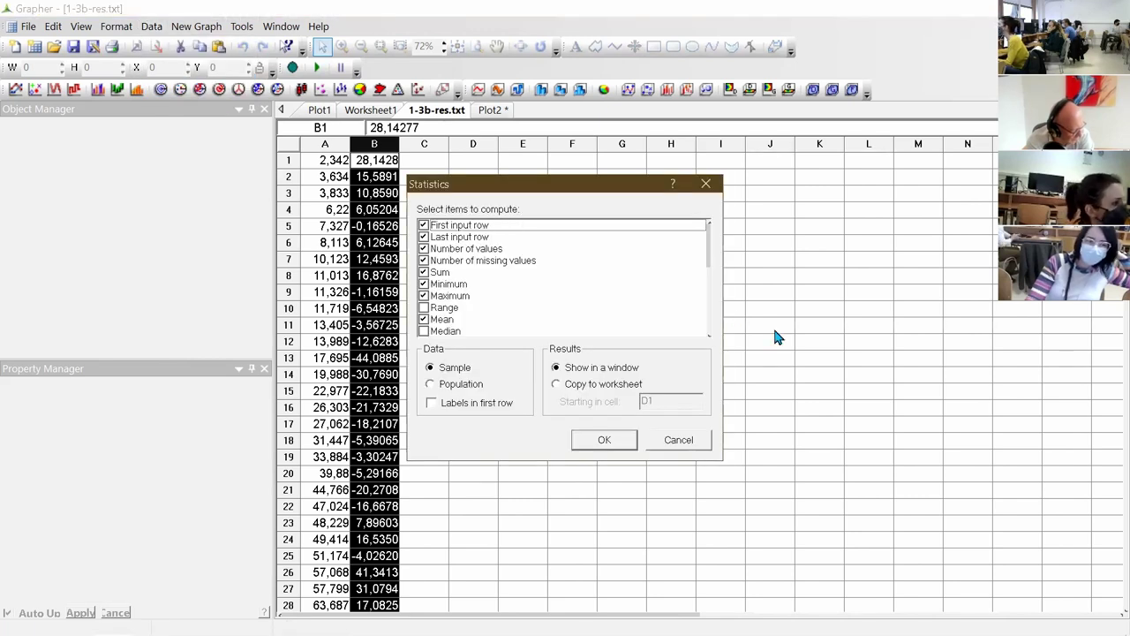
left_click(623, 436)
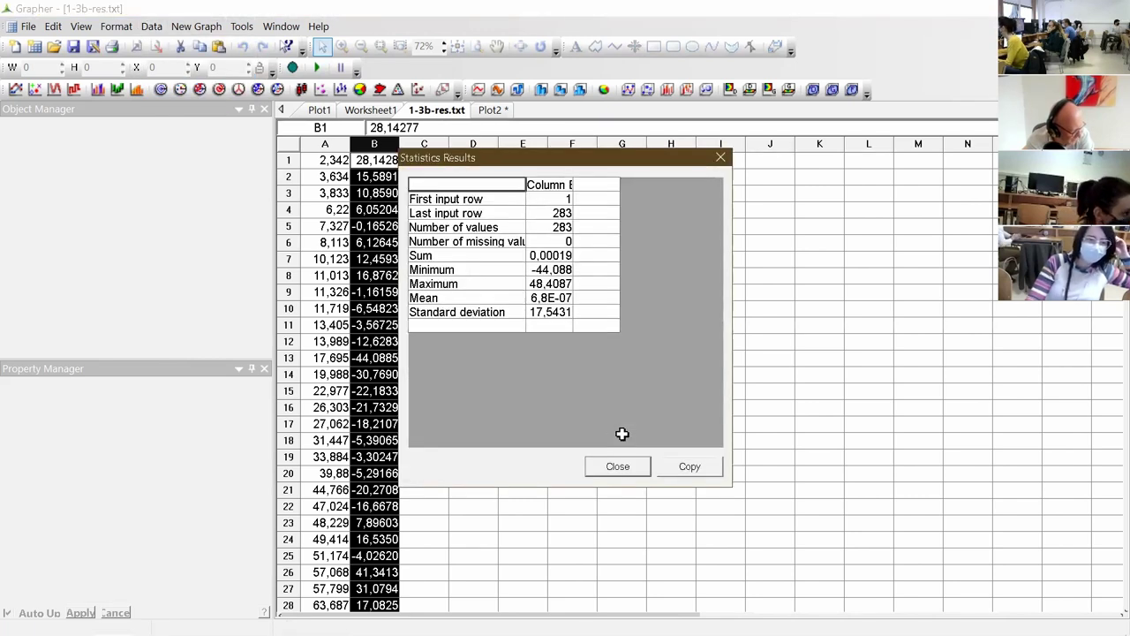
left_click(562, 270)
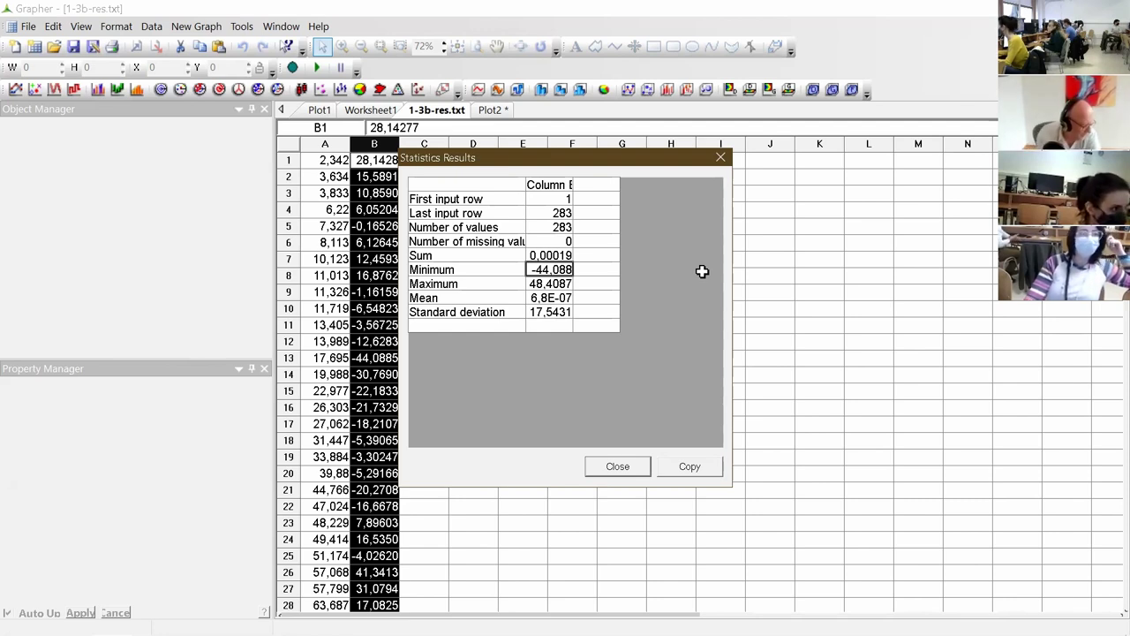
left_click(625, 468)
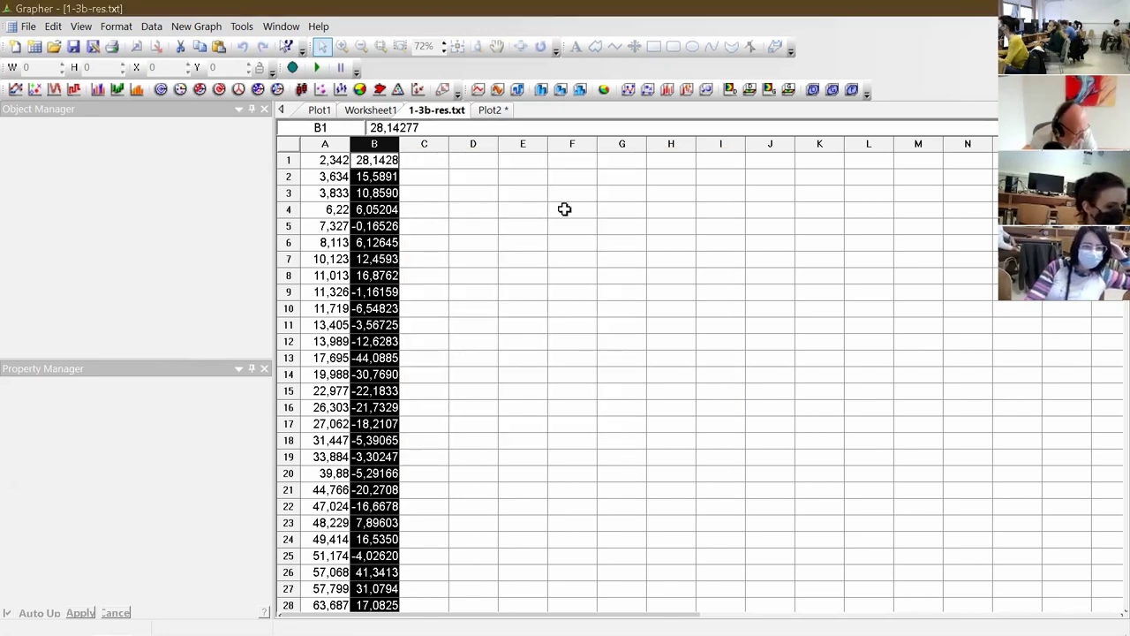
Return to the Plot2 document and show the properties of the histogram
left_click(491, 113)
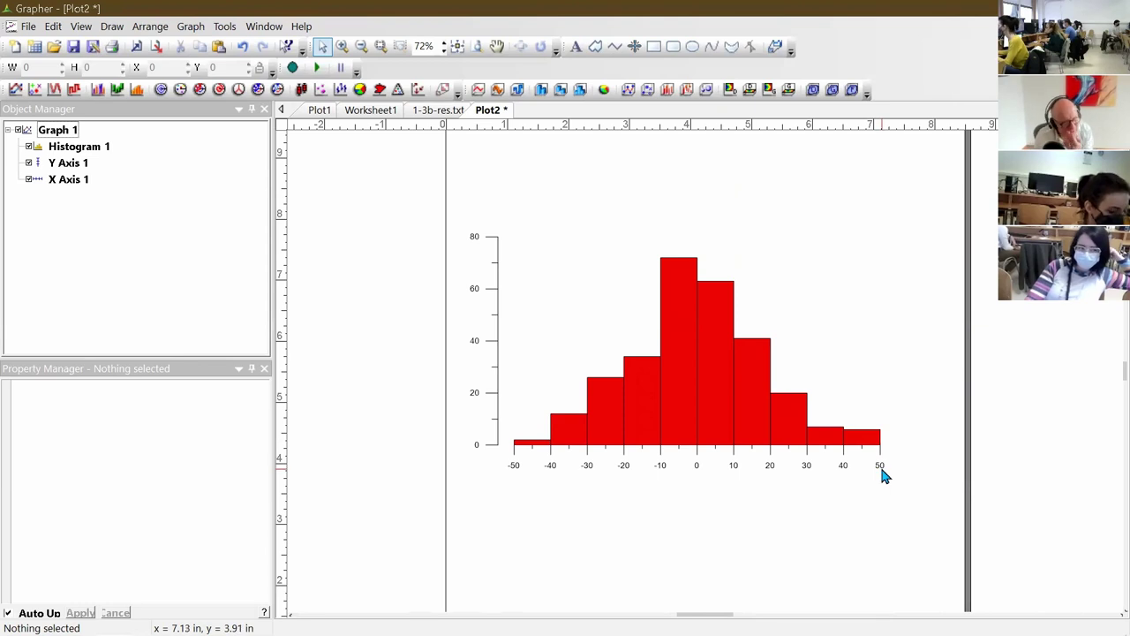
left_click(715, 396)
right_click(716, 395)
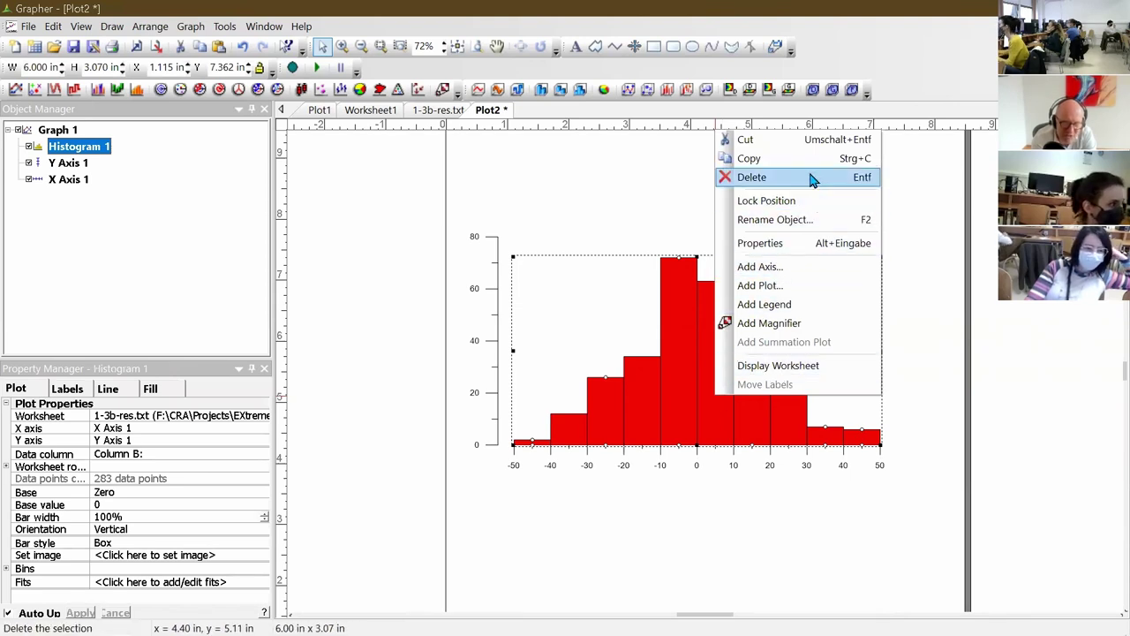
left_click(802, 248)
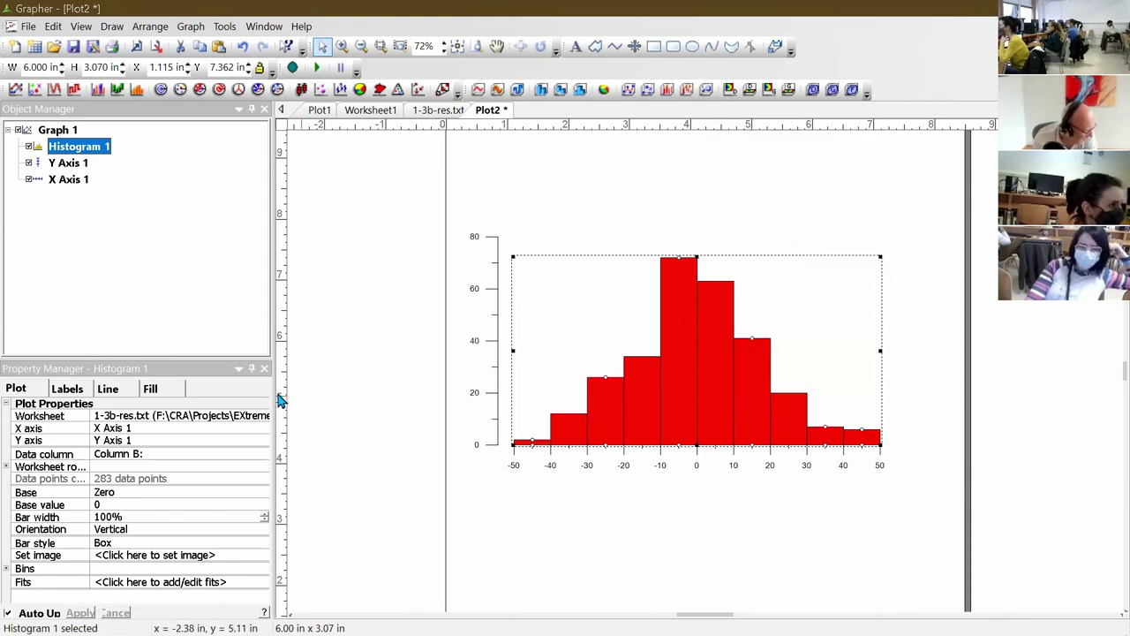
Float the Property Manager, enlarge it beside the histogram, and expand the Bins settings
left_click_drag(182, 369, 284, 302)
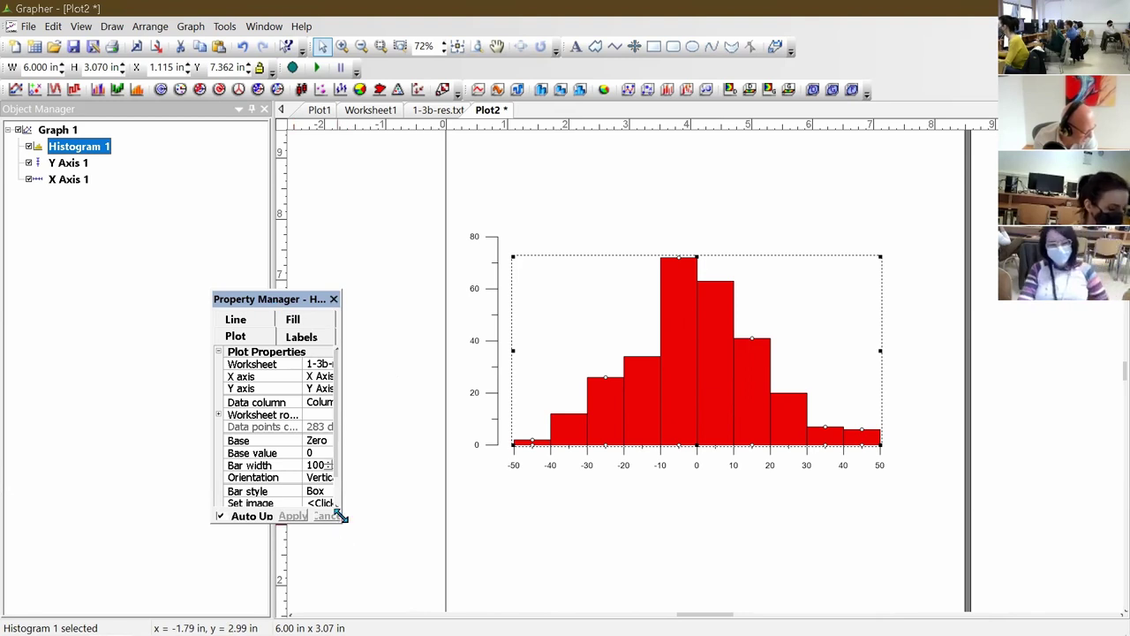
left_click_drag(341, 516, 527, 579)
left_click_drag(344, 300, 201, 256)
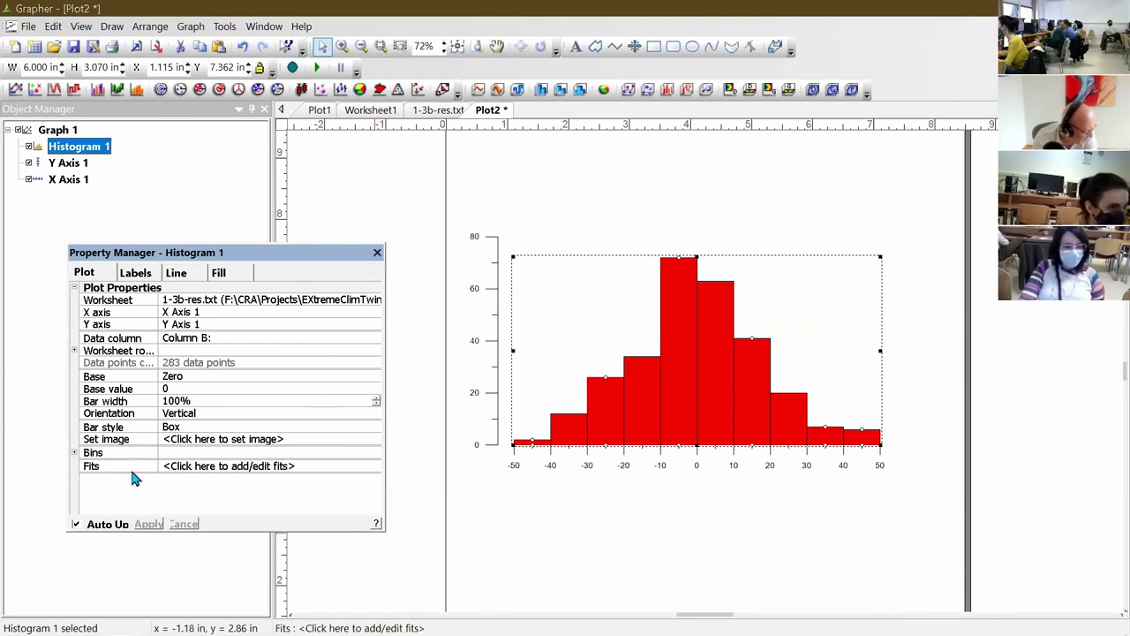
left_click(75, 455)
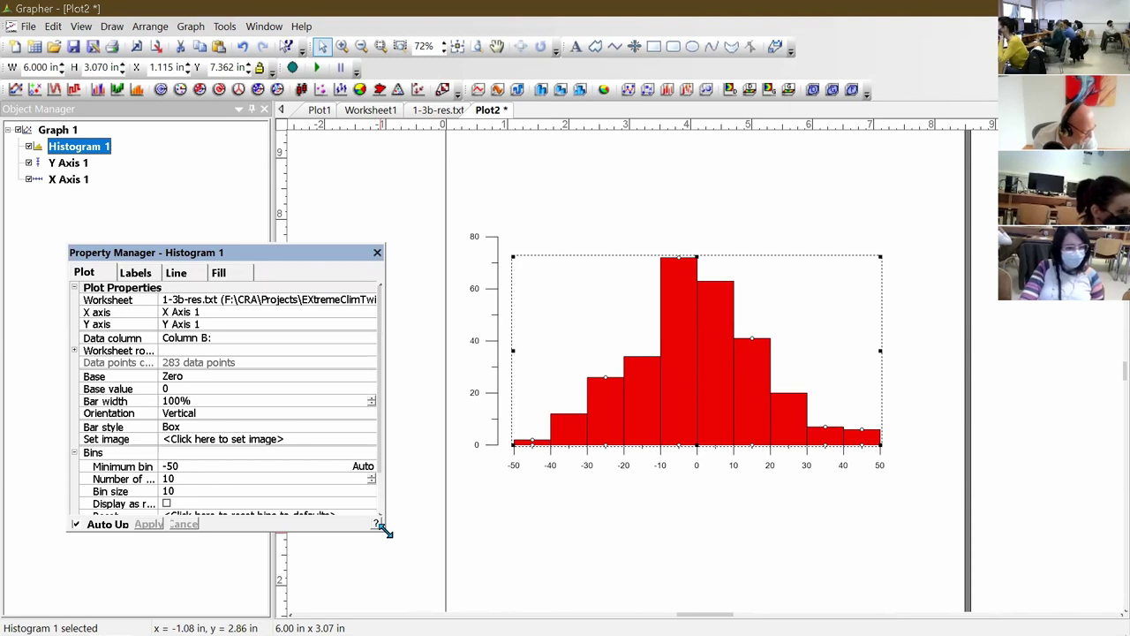
left_click_drag(385, 530, 466, 590)
left_click_drag(305, 253, 298, 197)
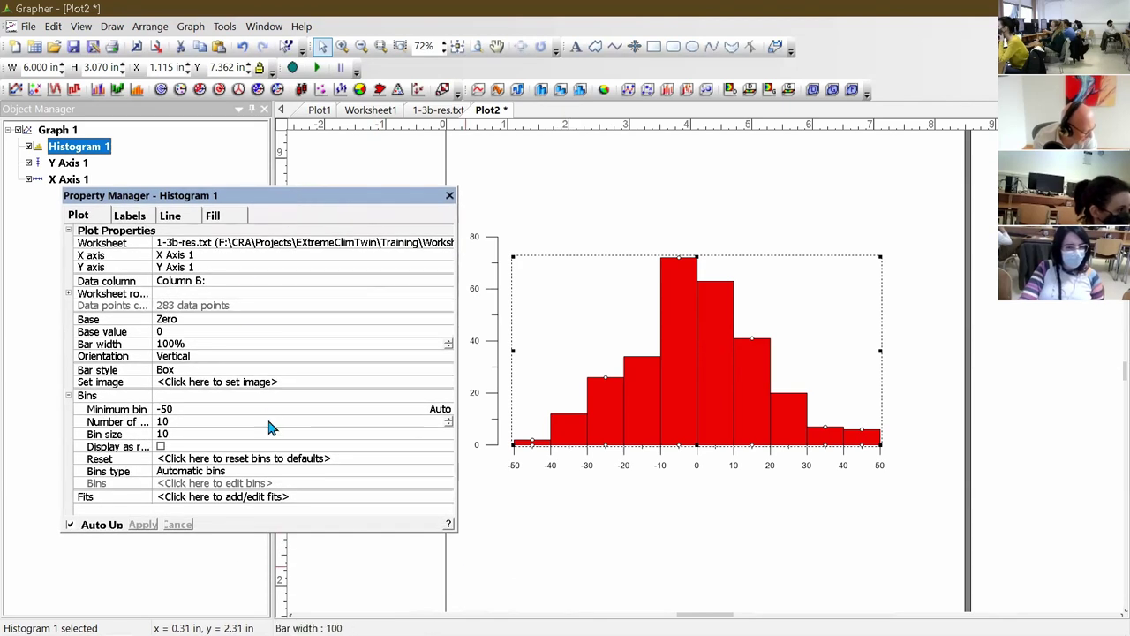
Set the histogram to 100 bins with a bin size of 1 and deselect it to view the fine binning
left_click(181, 421)
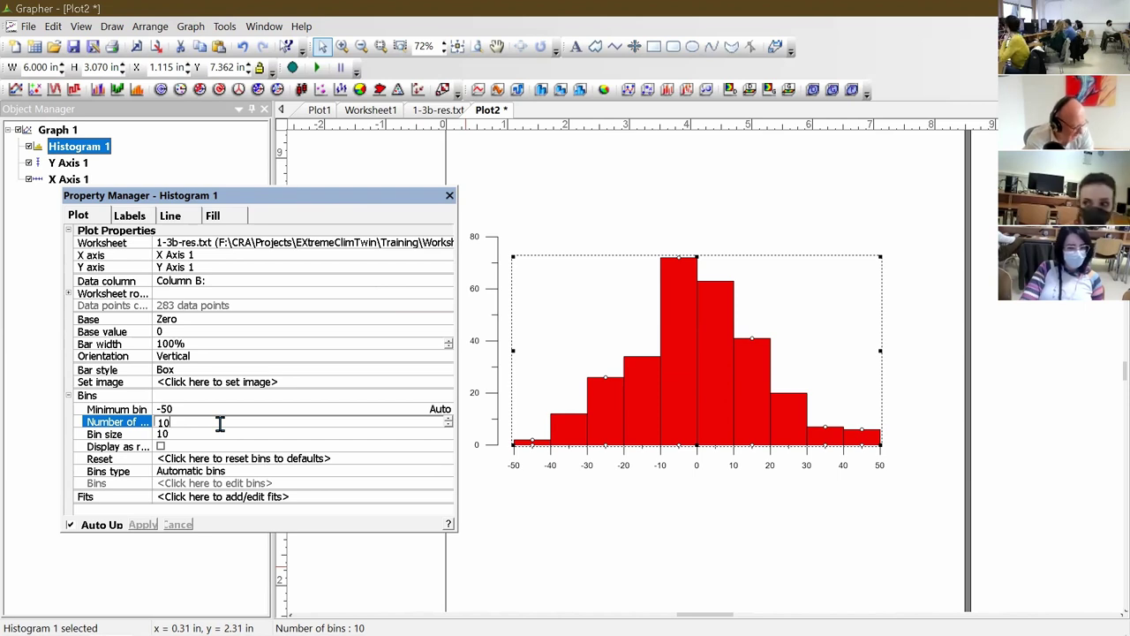
type("0")
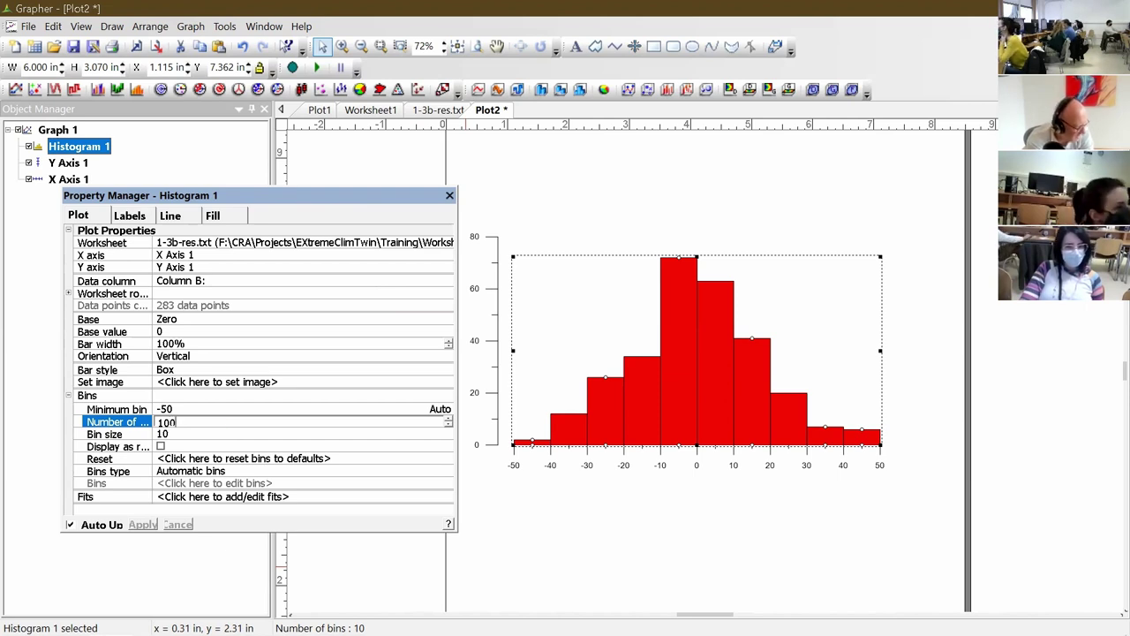
left_click(175, 434)
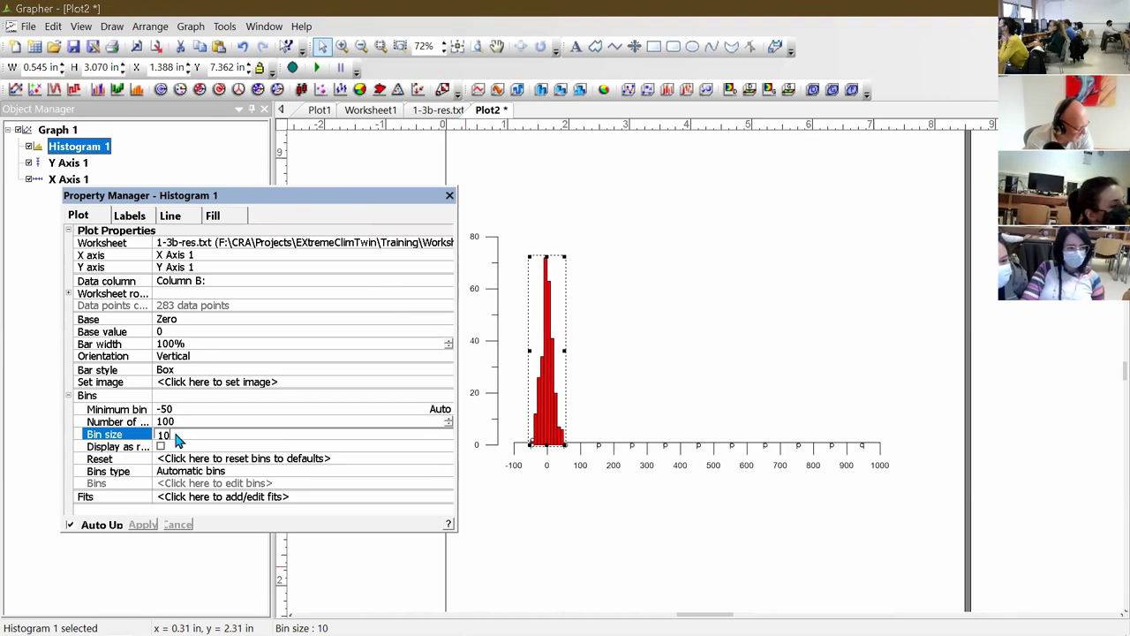
key("Return")
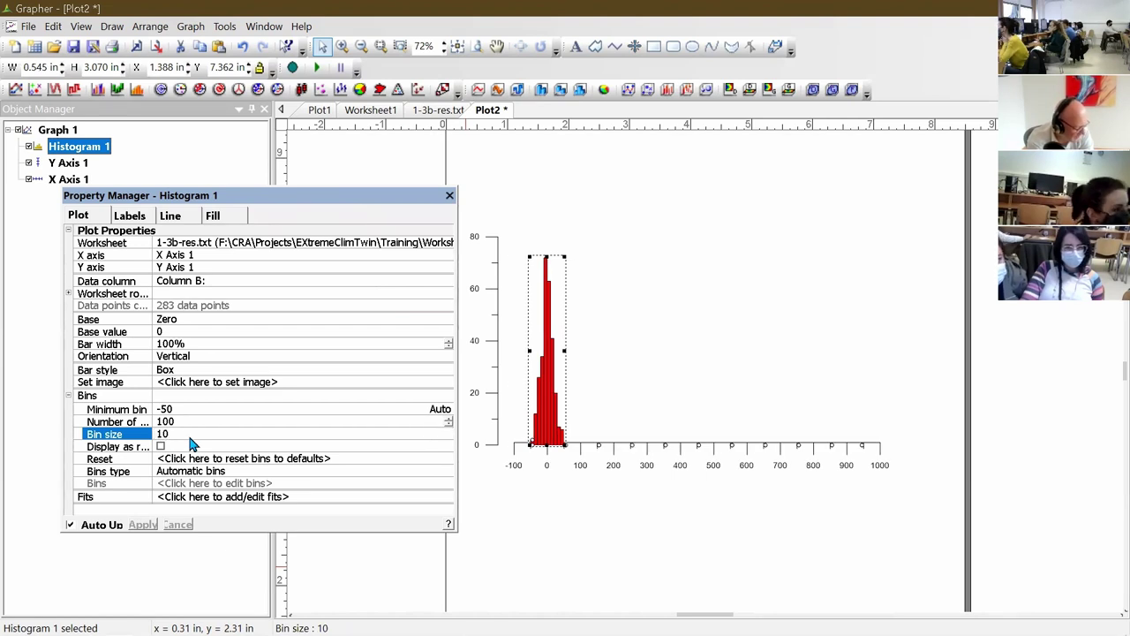
left_click(175, 431)
key("BackSpace")
key("Return")
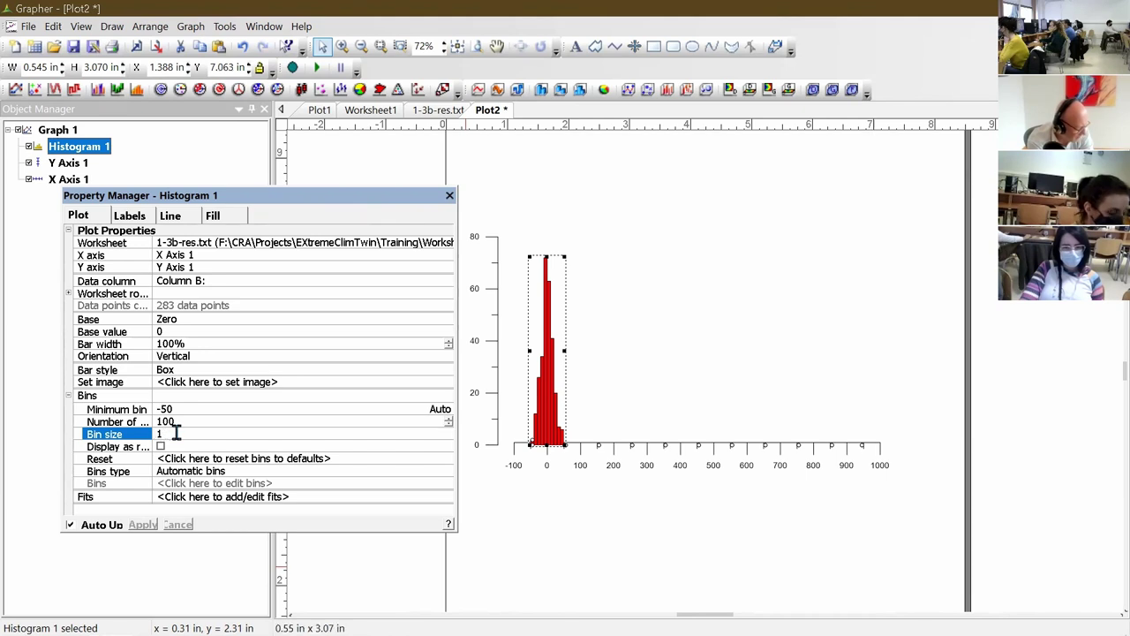
left_click(923, 519)
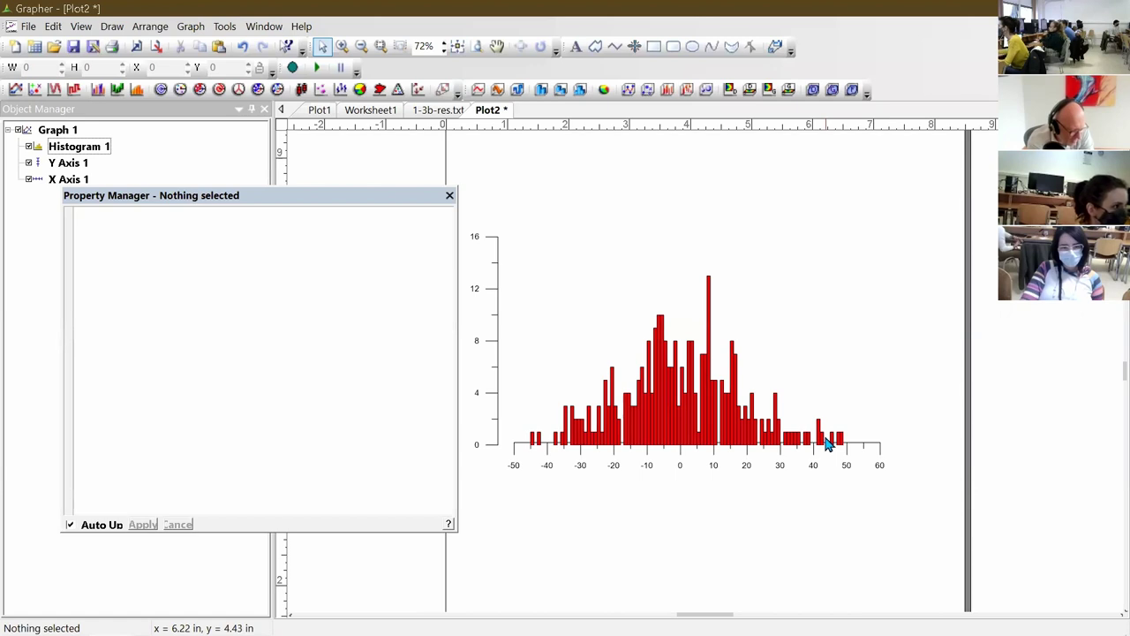
Reselect the histogram, set it to 2 bins with a bin size of 50, and deselect it to view the coarse binning
right_click(693, 408)
right_click(696, 408)
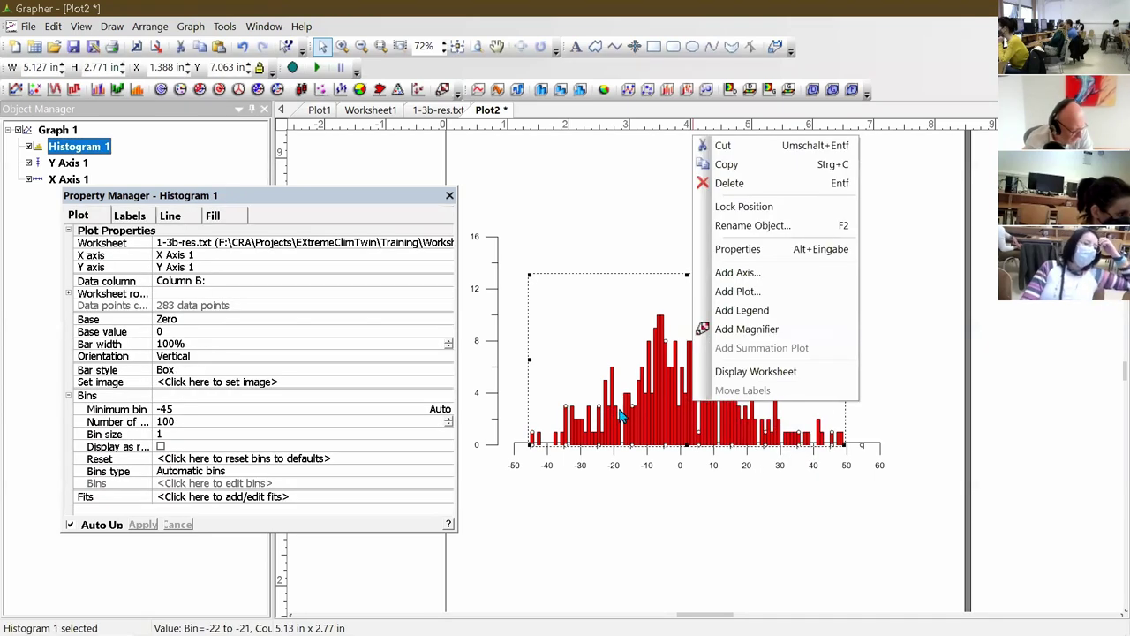
left_click(183, 422)
left_click_drag(192, 422, 151, 426)
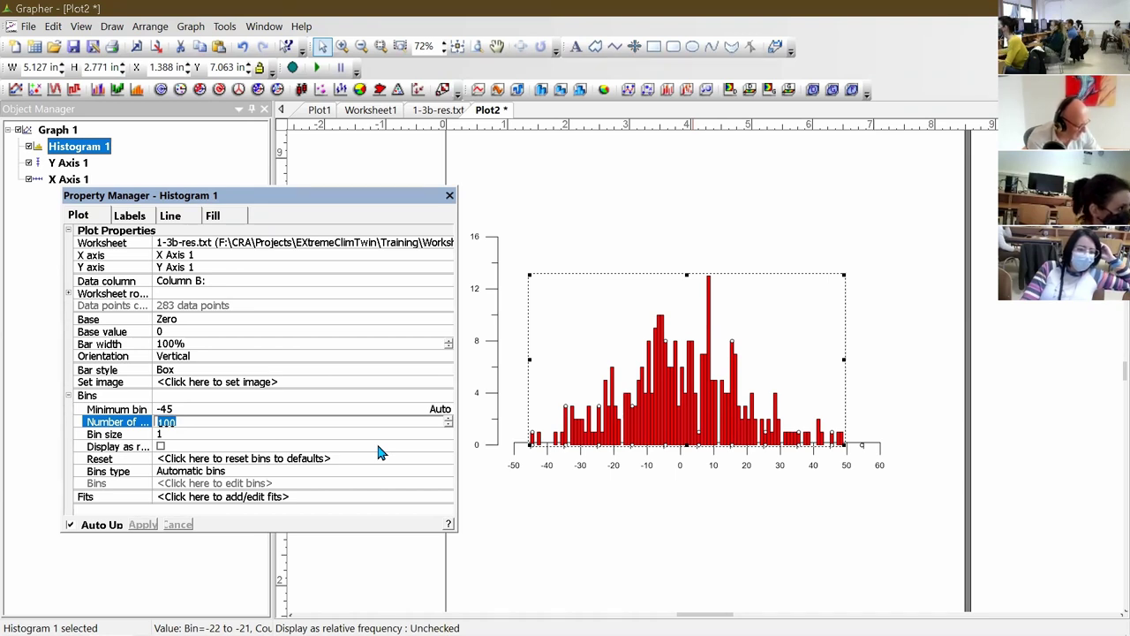
type("2")
left_click(164, 434)
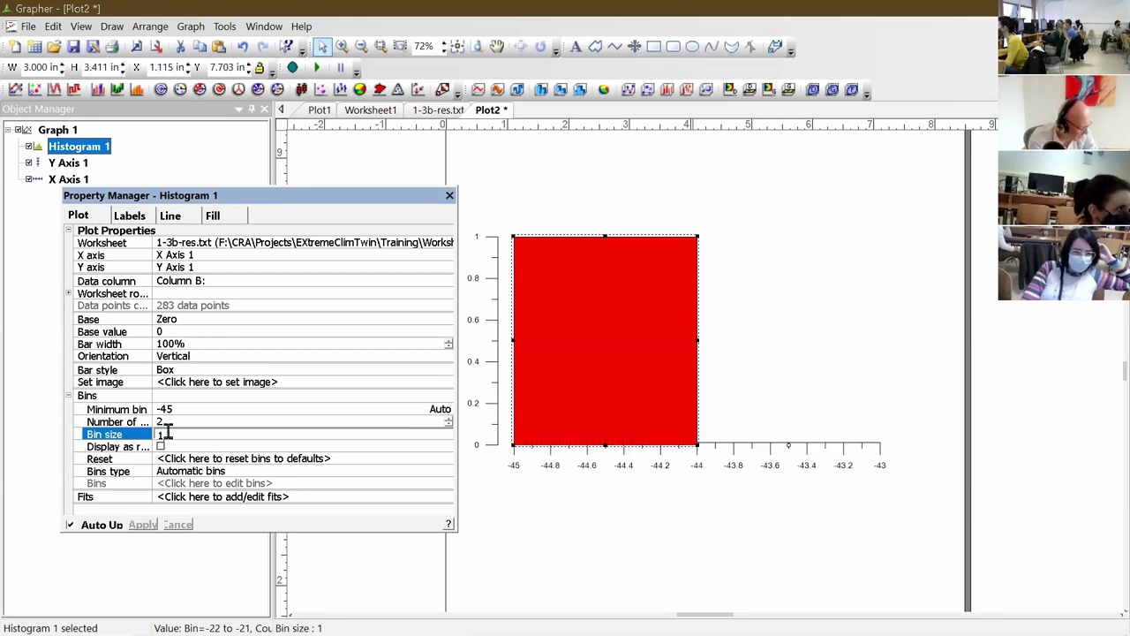
key("BackSpace")
type("50")
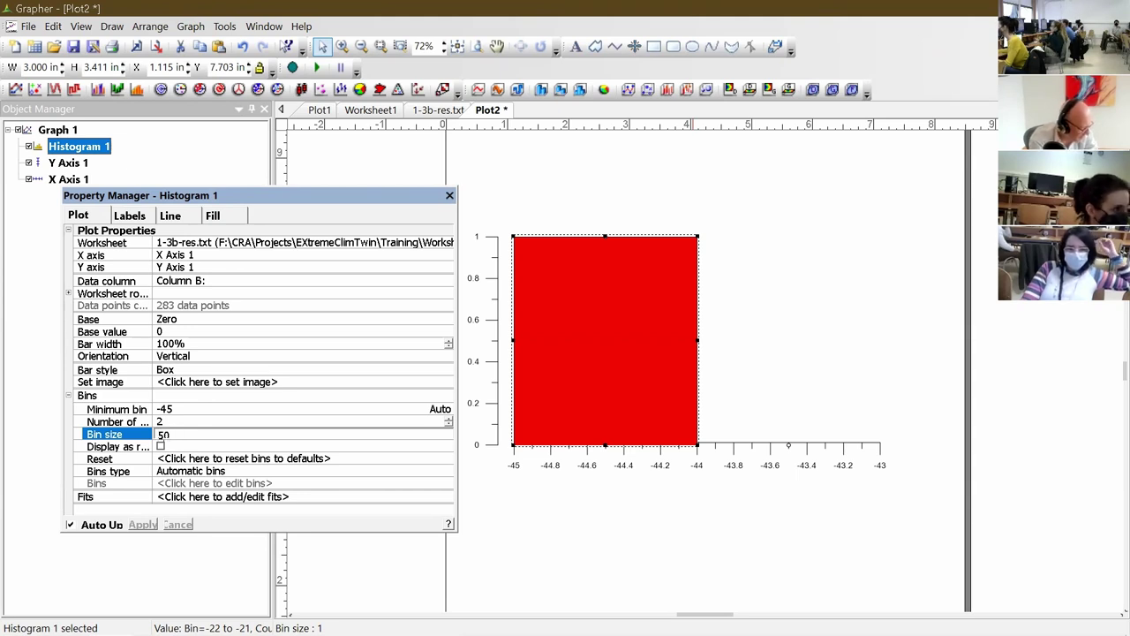
key("Return")
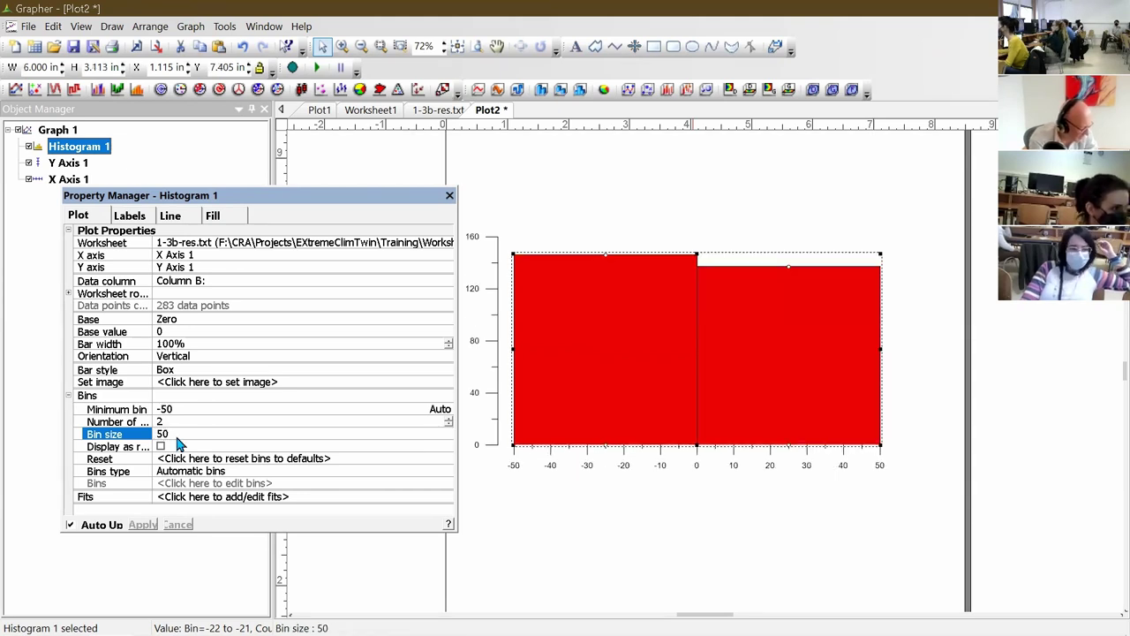
left_click(915, 528)
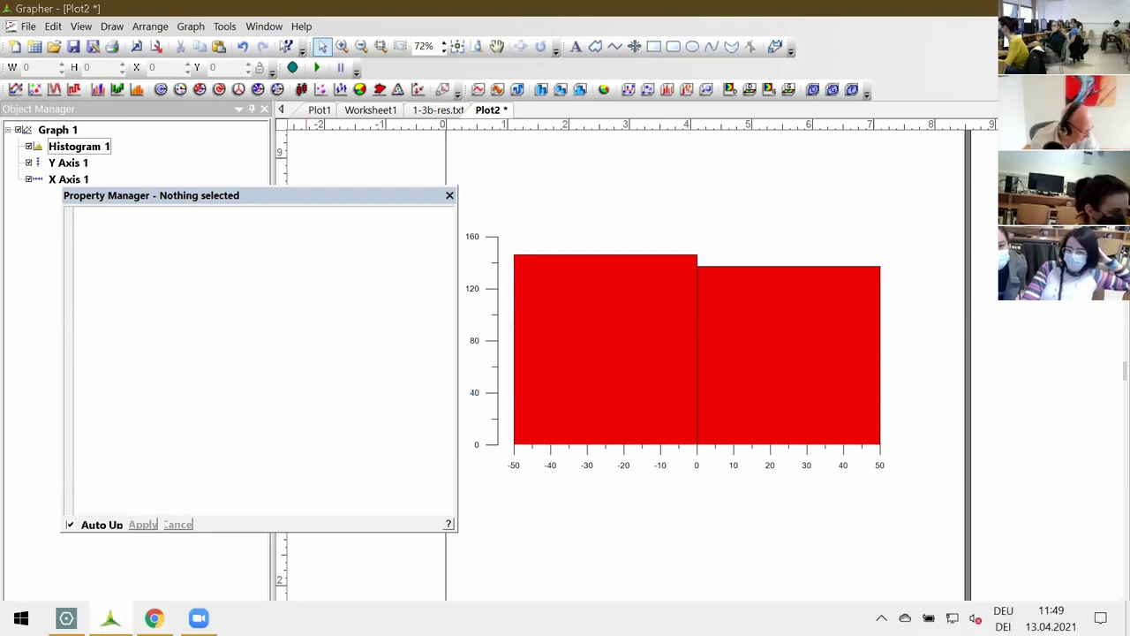
Switch to the lecture slides and advance to the one on optimal bin width for a normal distribution
key("alt+Tab")
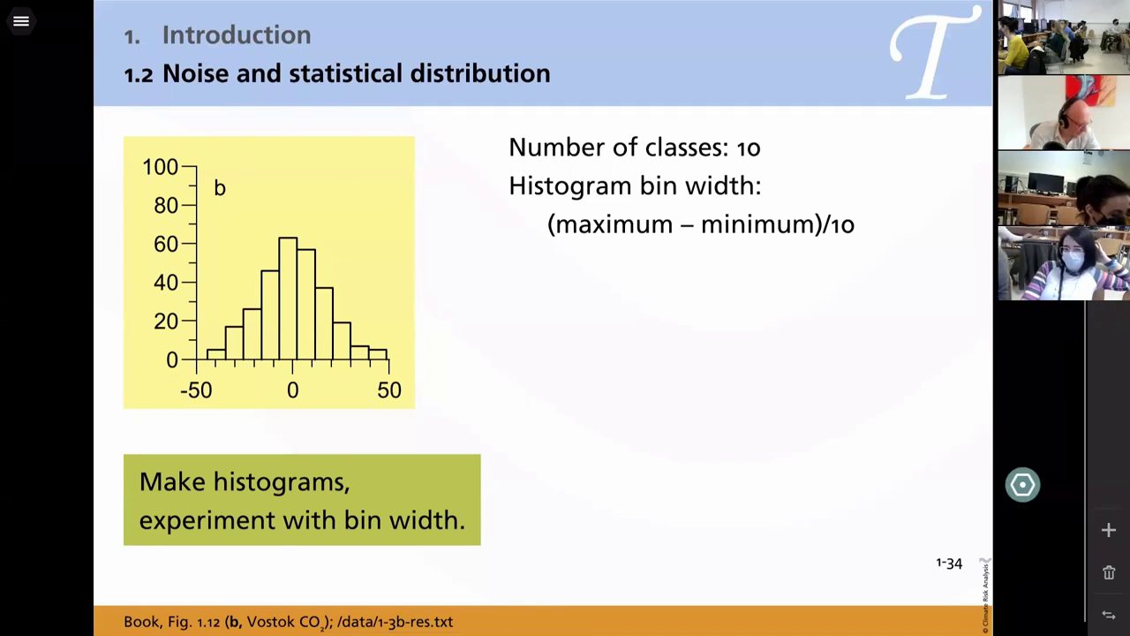
key("Right")
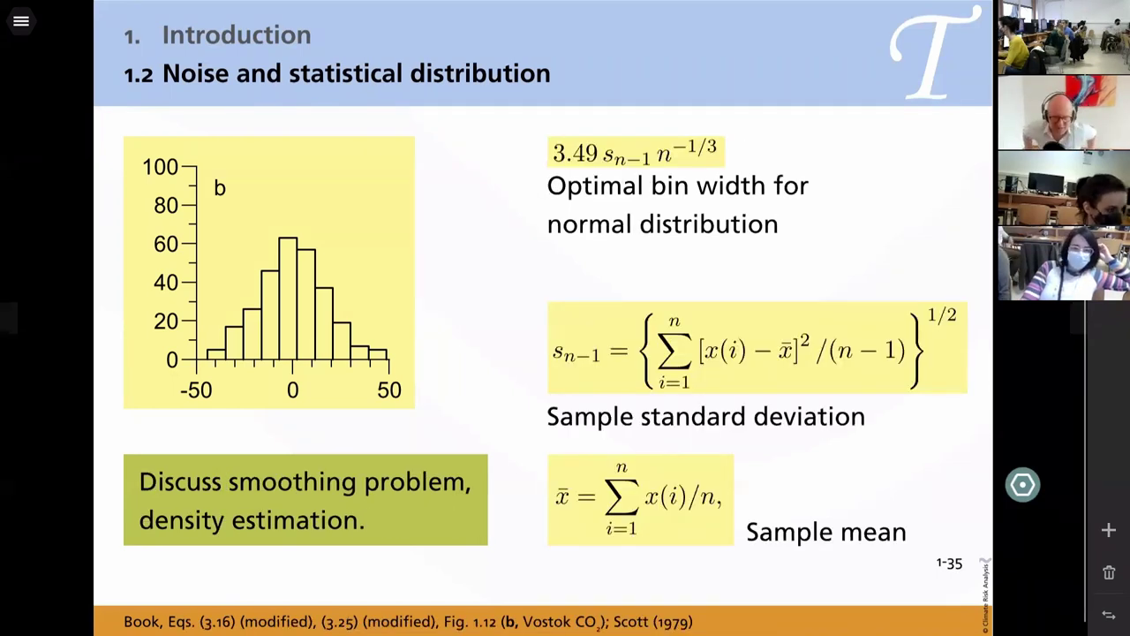